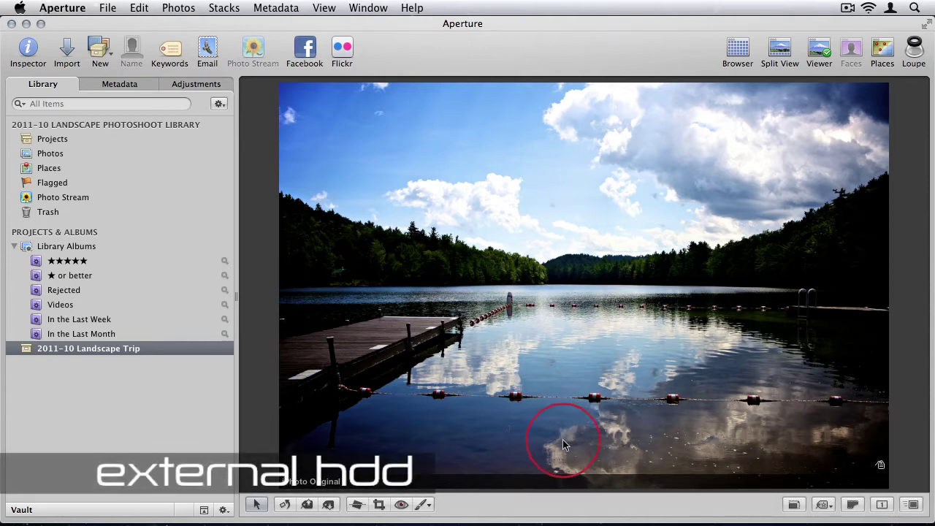
- Switch to Finder, enlarge its window and widen the sidebar enough to show the full device names
mouse_move(516, 520)
left_click(394, 453)
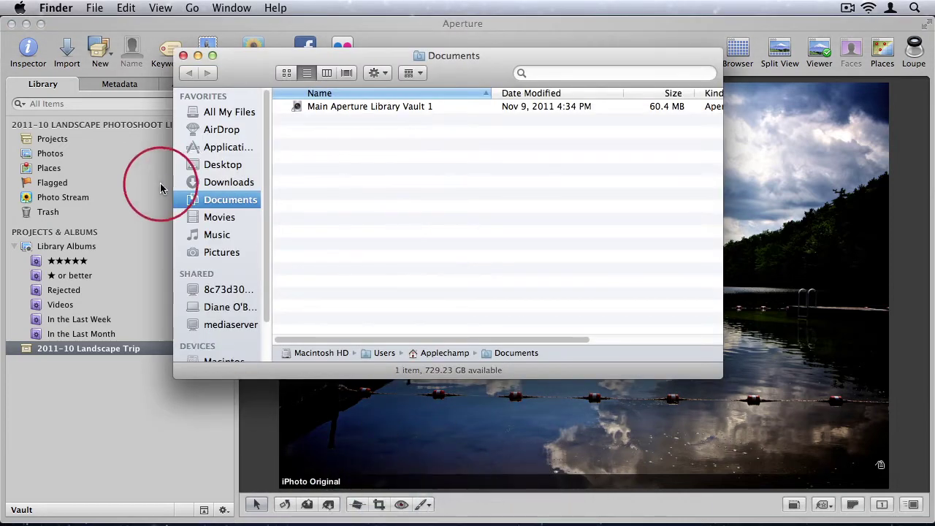
left_click_drag(725, 378, 823, 427)
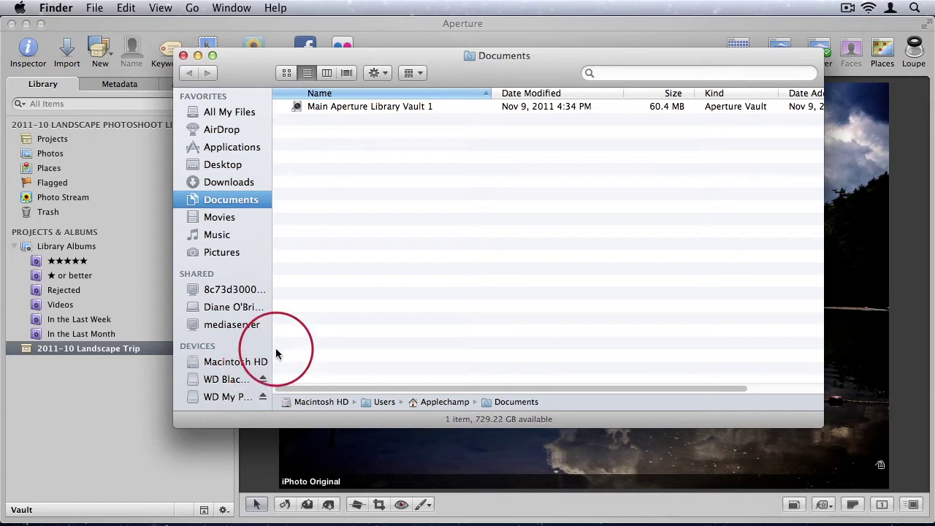
left_click_drag(271, 359, 371, 340)
- Check the connected WD My Passport and WD Black HDD external drives, and close the Finder window
left_click(225, 382)
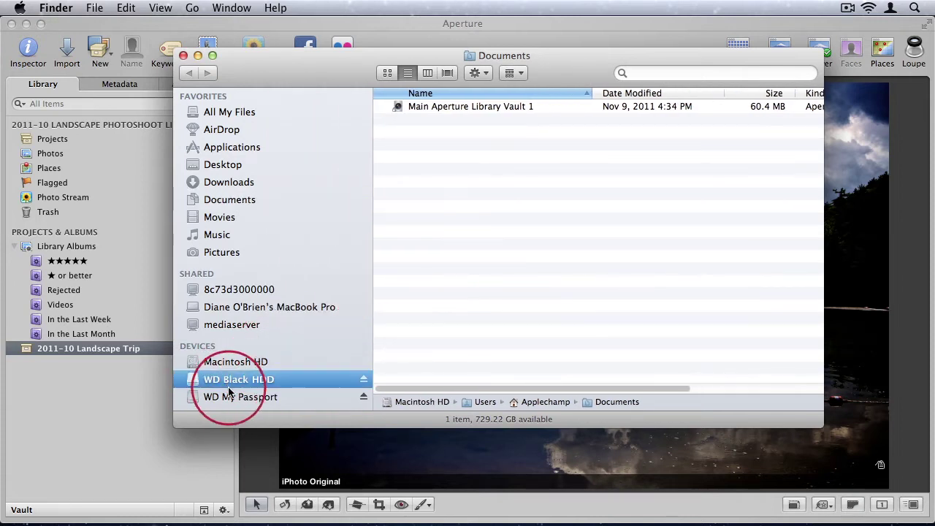
left_click(233, 396)
left_click(236, 384)
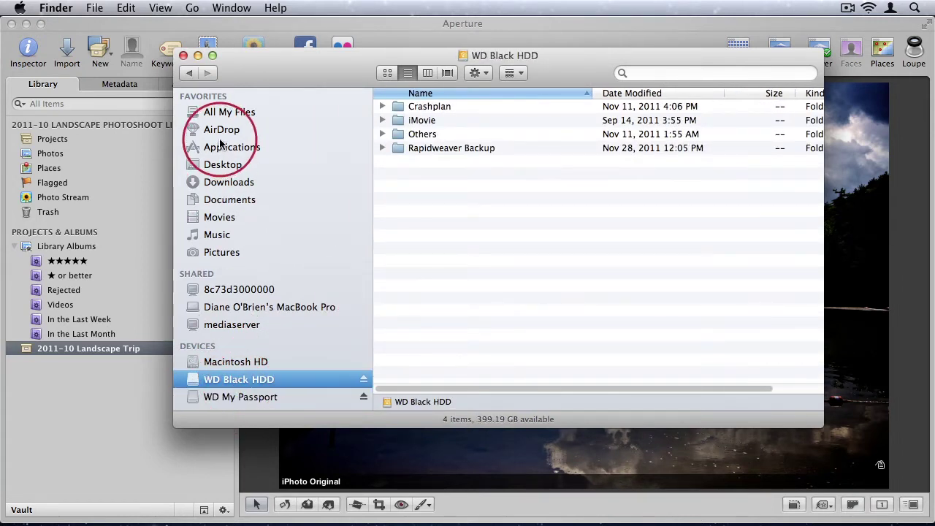
left_click_drag(228, 76, 224, 106)
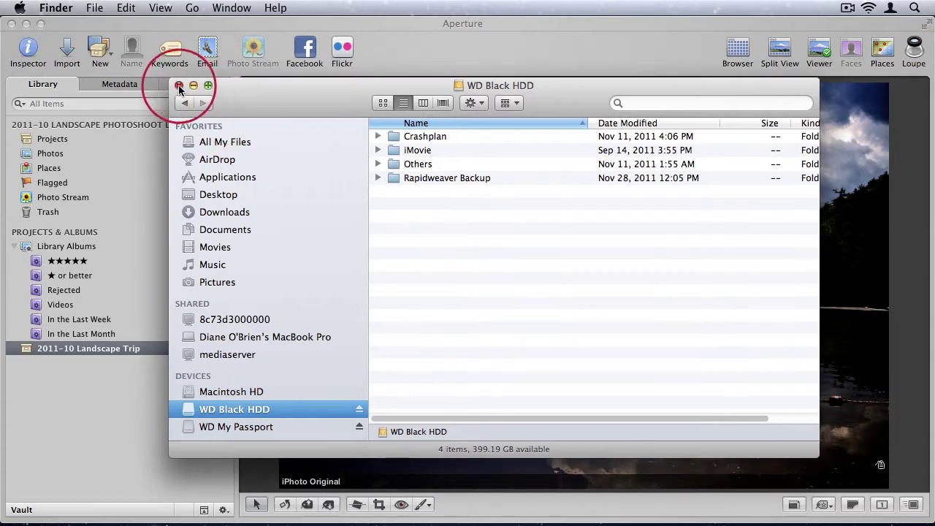
left_click(178, 85)
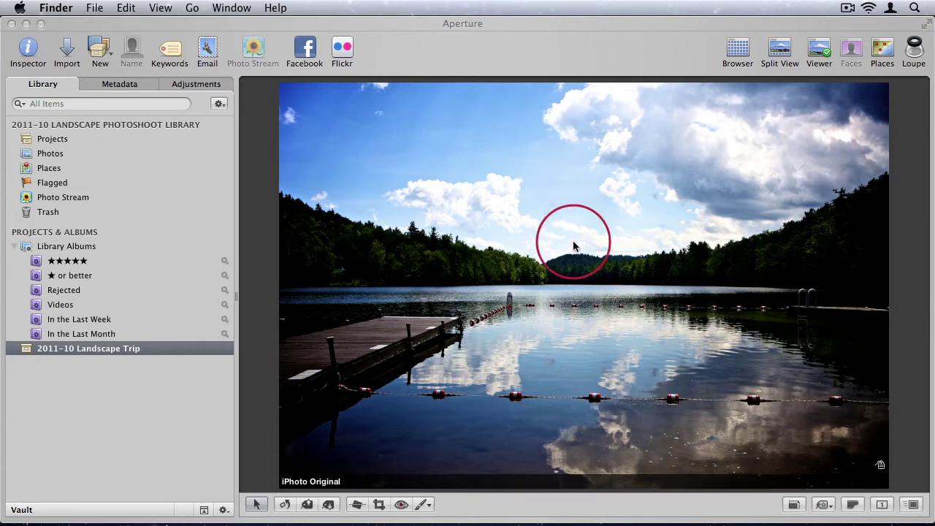
- Switch to Safari and look over the Drobo home page
mouse_move(459, 523)
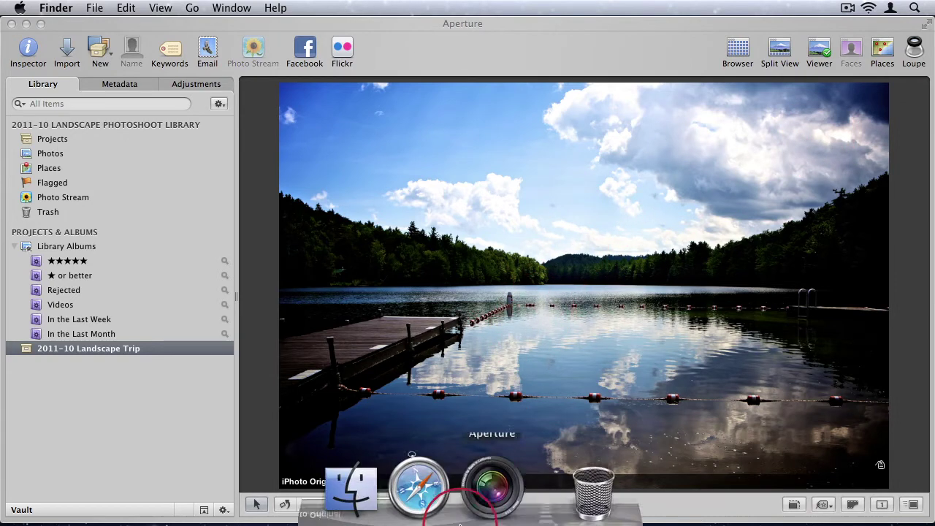
left_click(420, 486)
left_click_drag(656, 30, 653, 29)
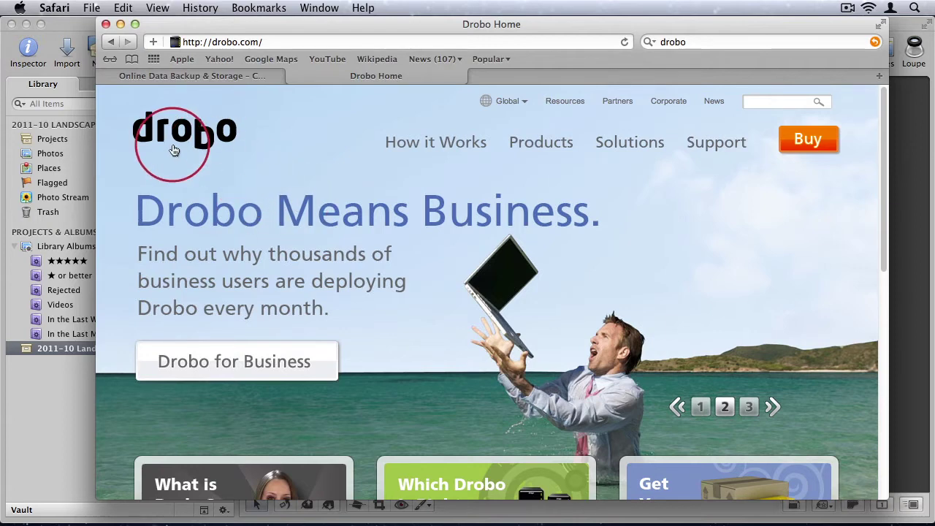
scroll(282, 155, "down", 2)
scroll(285, 155, "up", 2)
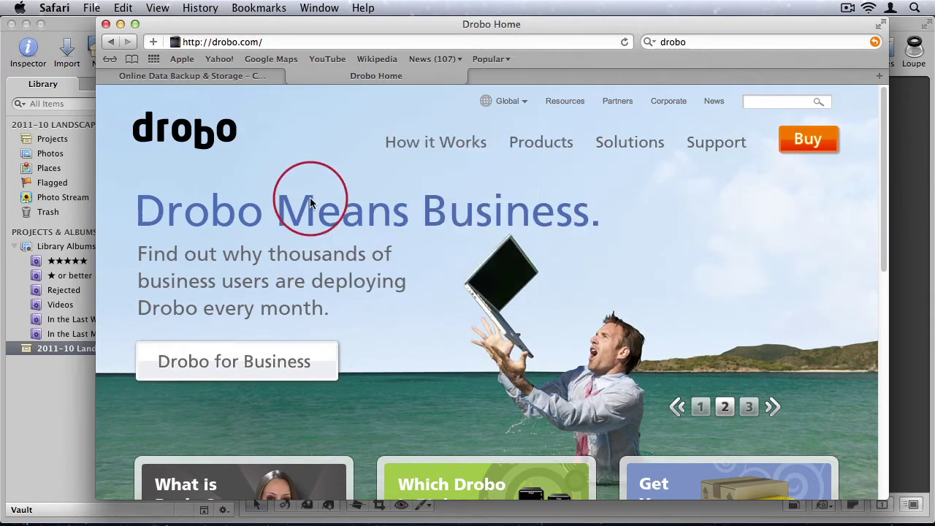
scroll(311, 203, "down", 5)
scroll(467, 224, "up", 5)
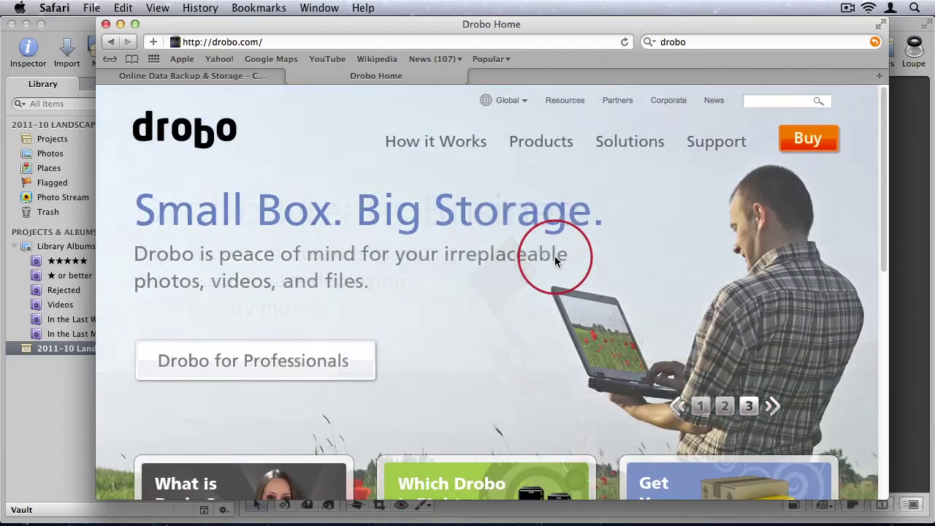
- Open Drobo's How it Works overview page and postpone the Adobe Flash Player update
mouse_move(417, 155)
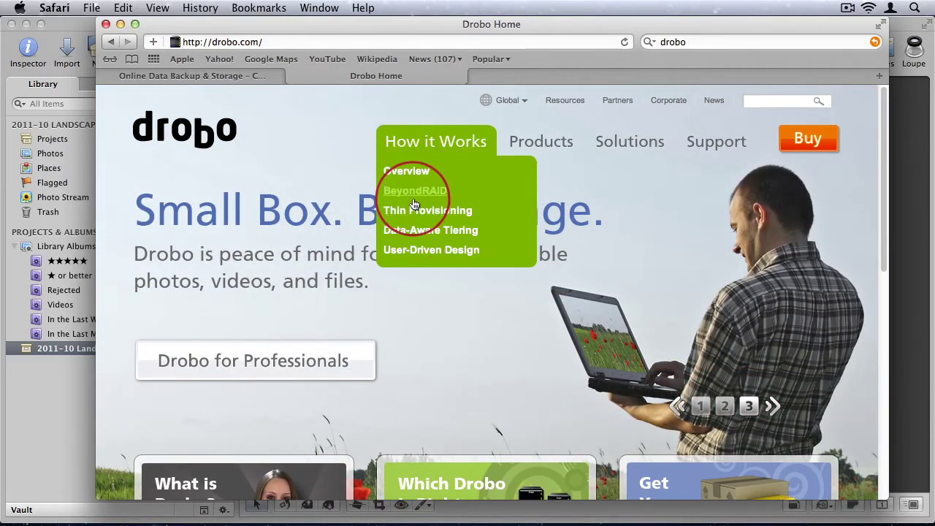
left_click(411, 175)
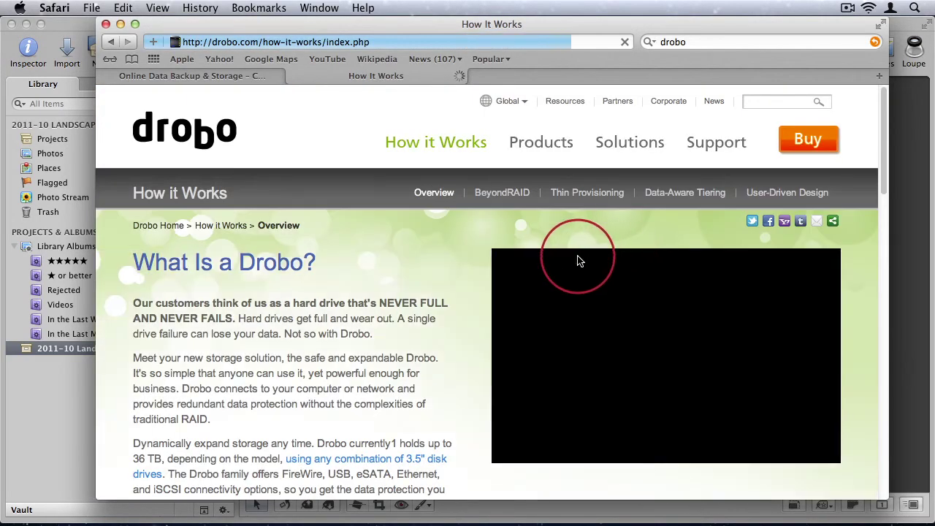
scroll(577, 260, "down", 2)
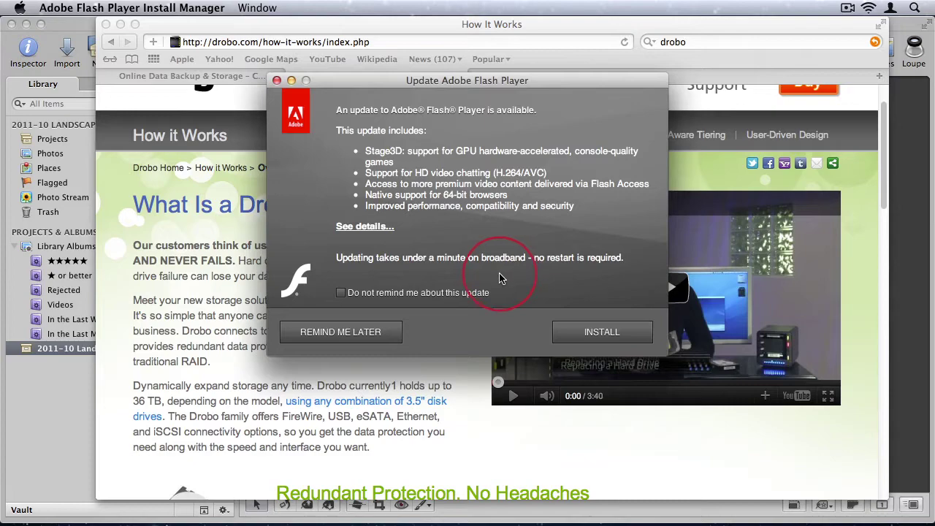
left_click(346, 334)
- Examine the Drobo overview page, including the four-bay unit's drive slots and indicator lights under Plug In Peace of Mind
scroll(389, 330, "down", 4)
scroll(389, 330, "down", 15)
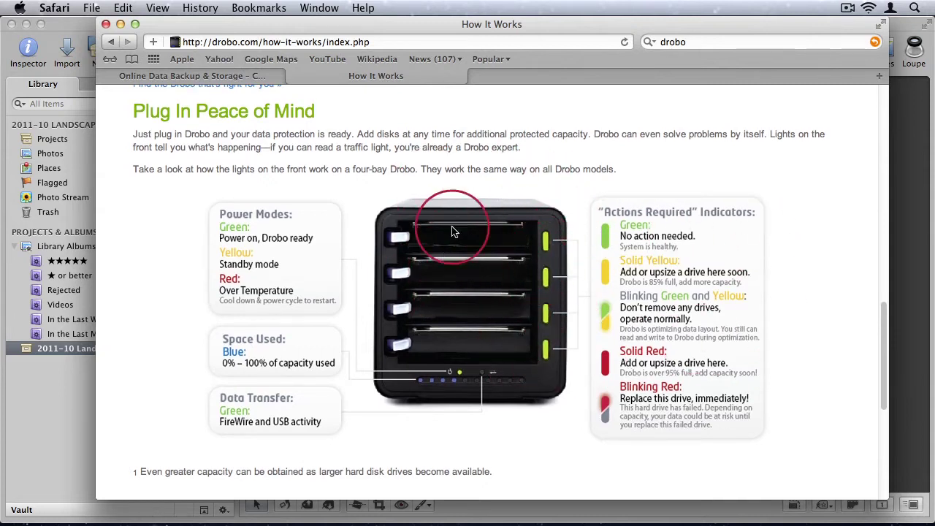
scroll(479, 289, "down", 2)
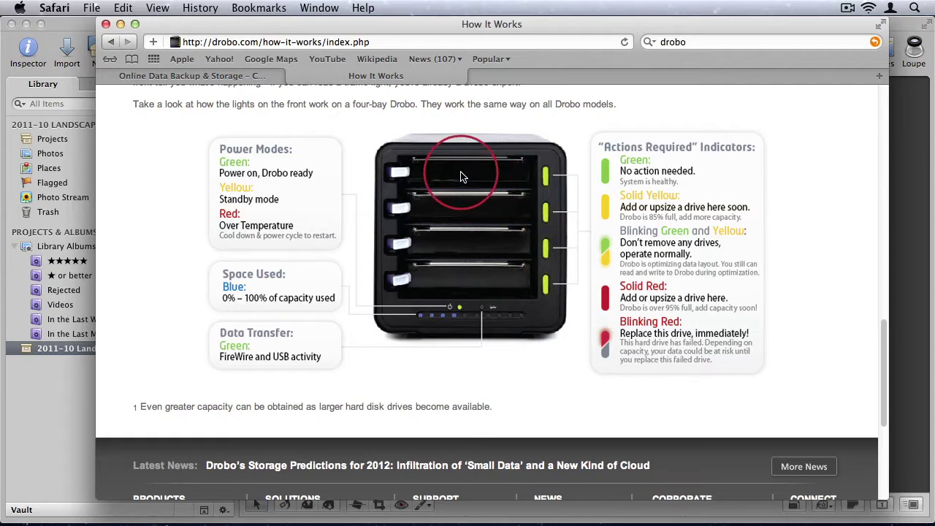
scroll(491, 193, "up", 1)
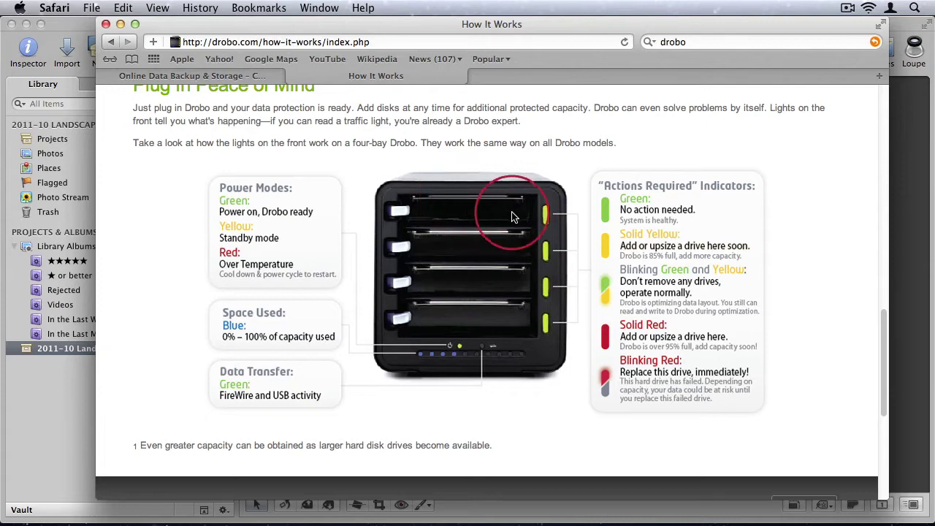
scroll(512, 217, "up", 1)
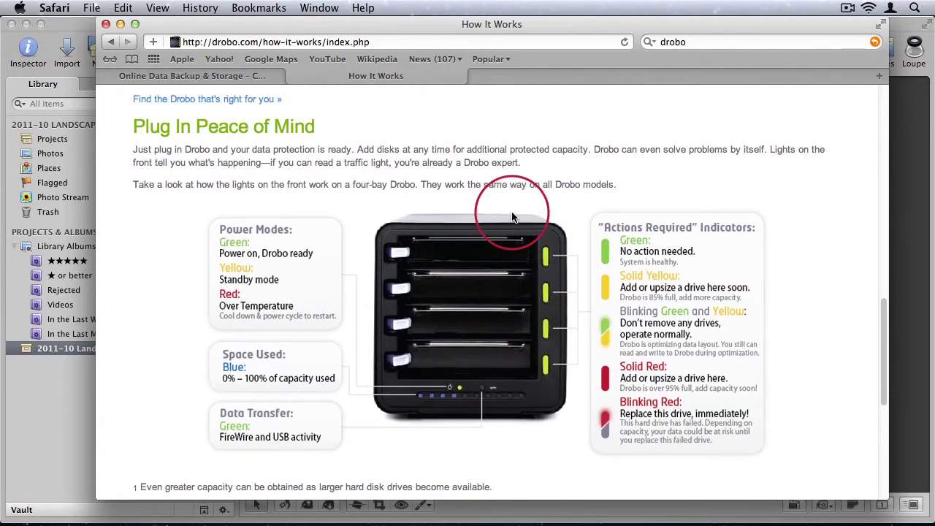
scroll(511, 217, "up", 1)
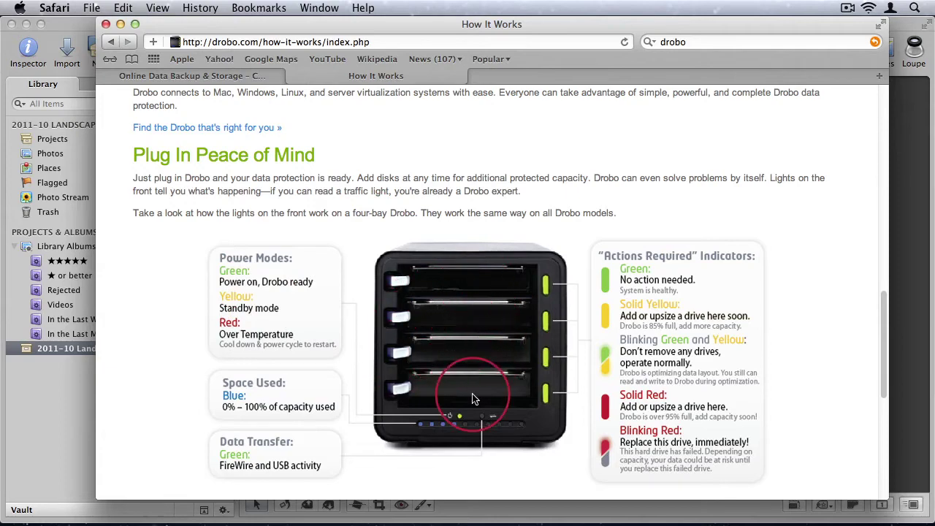
scroll(472, 398, "up", 20)
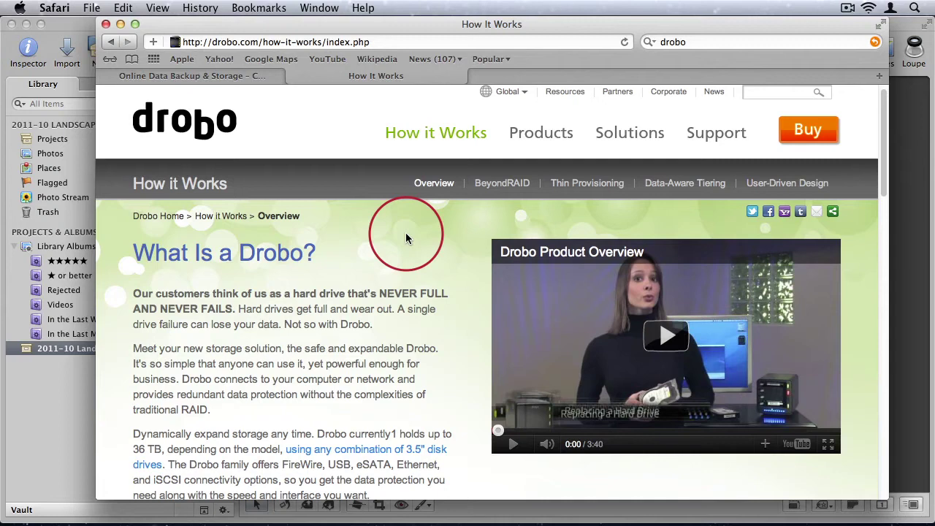
scroll(406, 238, "up", 1)
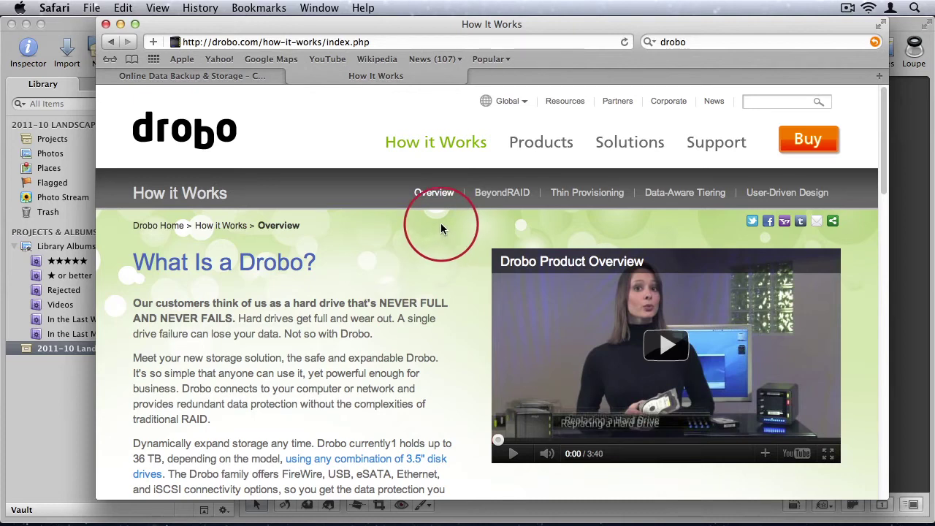
- Switch to the CrashPlan site, look through its home page and open the Compare Features page for personal backup
left_click(234, 79)
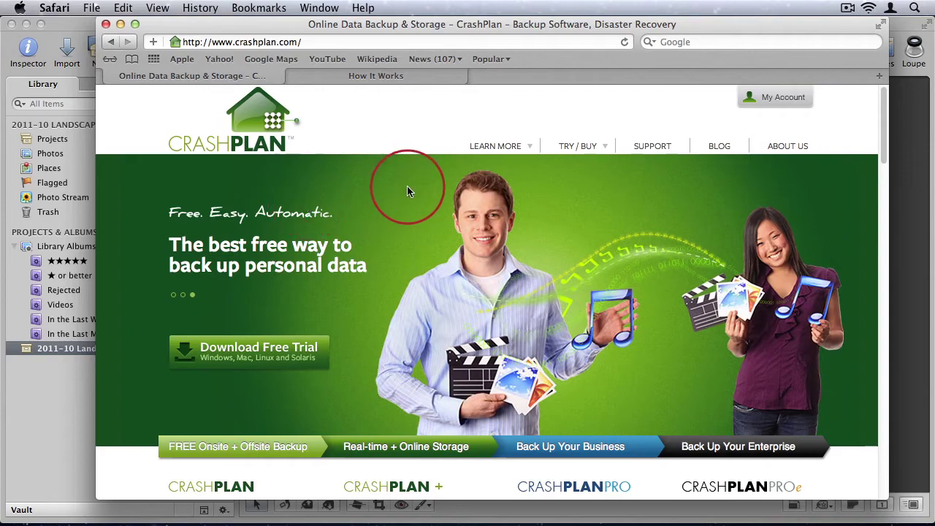
mouse_move(567, 152)
scroll(372, 224, "down", 10)
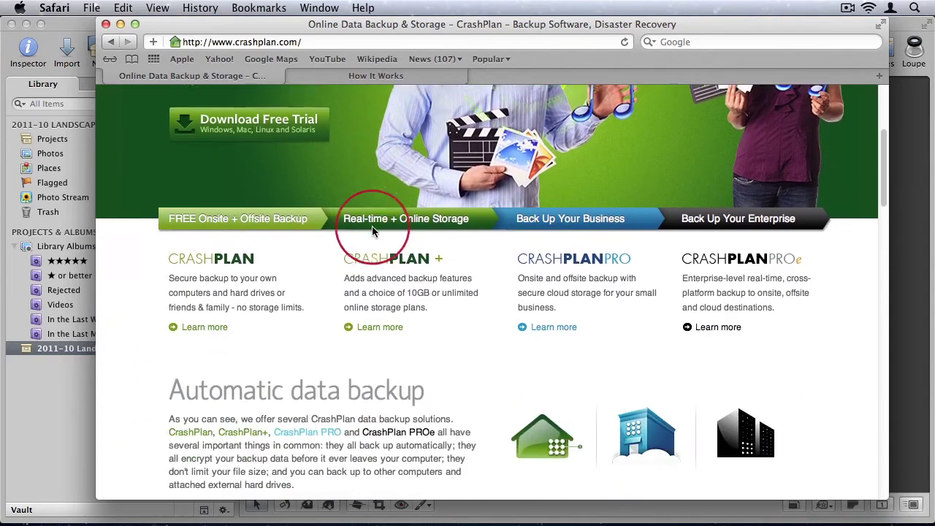
scroll(372, 232, "down", 15)
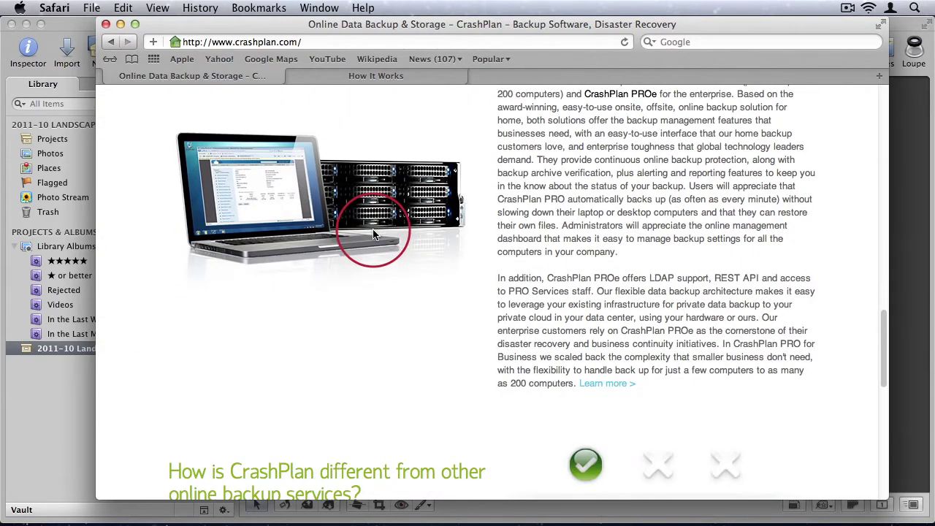
scroll(373, 233, "down", 5)
scroll(373, 234, "down", 5)
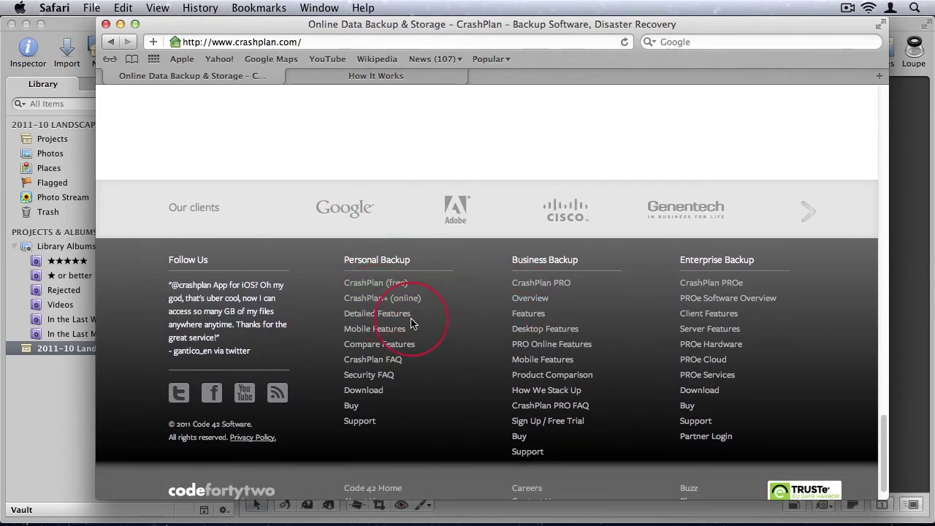
left_click(372, 344)
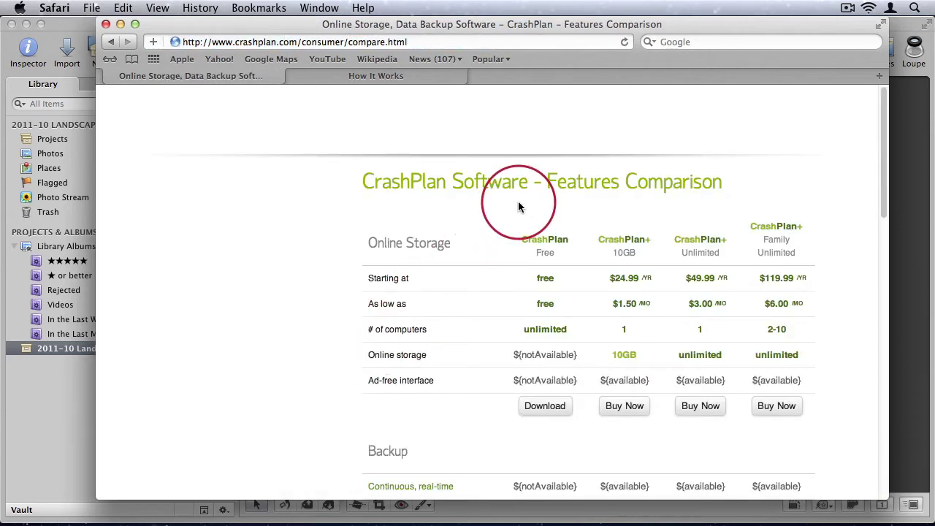
- Review the plans in the features comparison and choose to buy CrashPlan+ Unlimited
scroll(584, 227, "down", 2)
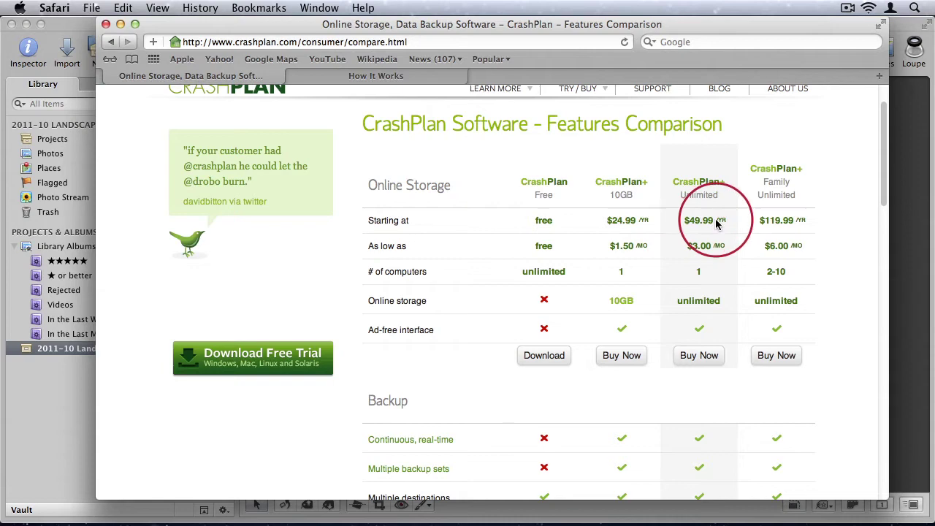
scroll(709, 219, "down", 5)
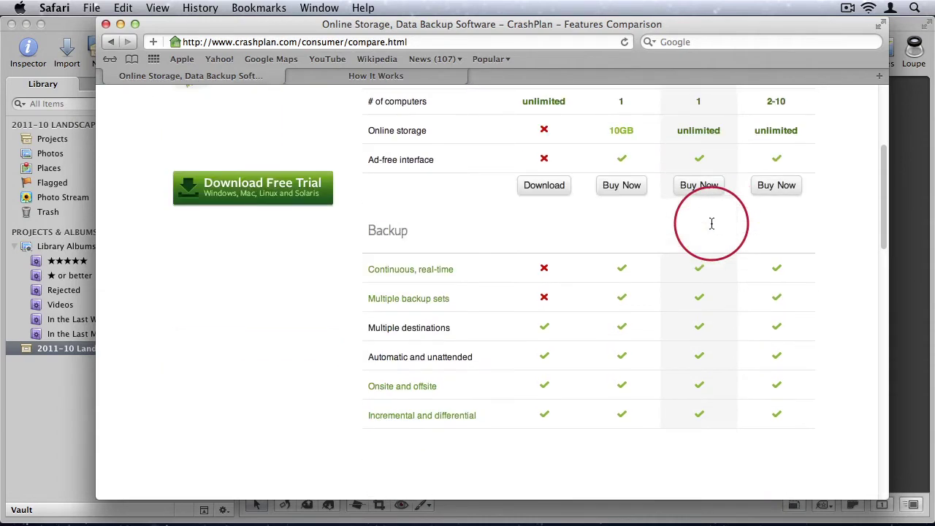
scroll(705, 232, "up", 3)
left_click(700, 253)
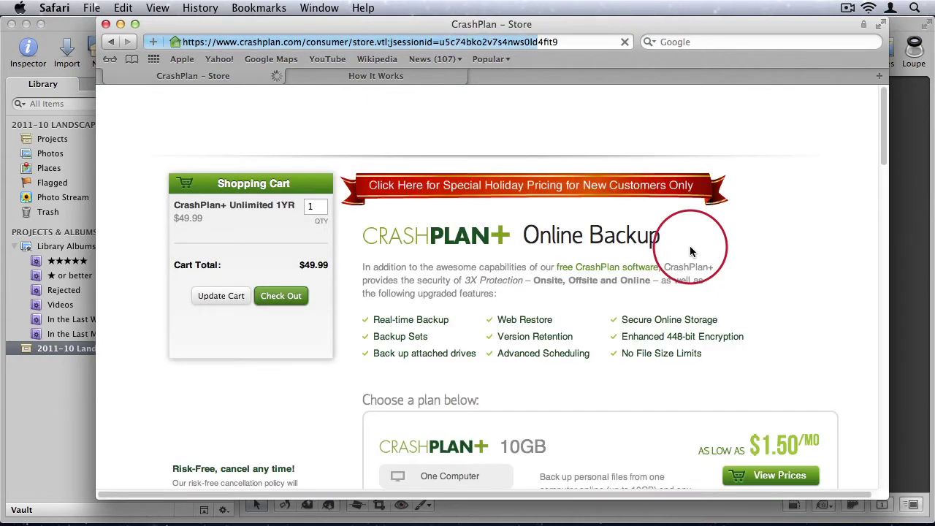
- Examine the CrashPlan+ 10GB, Unlimited and Family Unlimited plans and the Online Backup feature list in the store
scroll(689, 246, "down", 5)
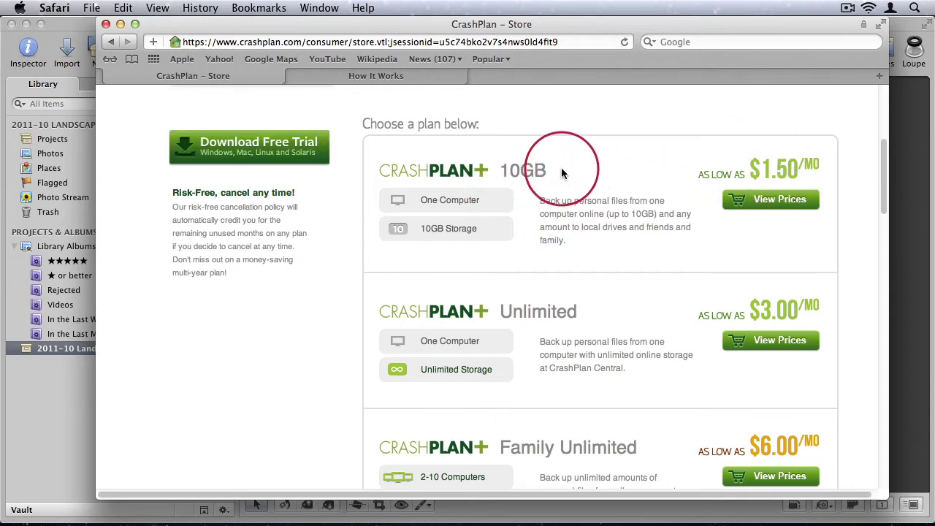
scroll(562, 169, "down", 2)
scroll(413, 184, "up", 3)
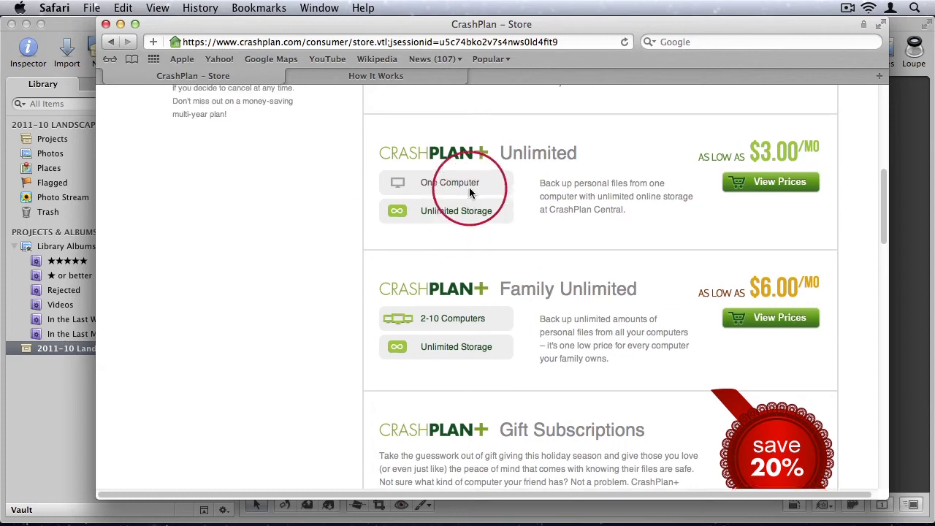
scroll(563, 156, "down", 2)
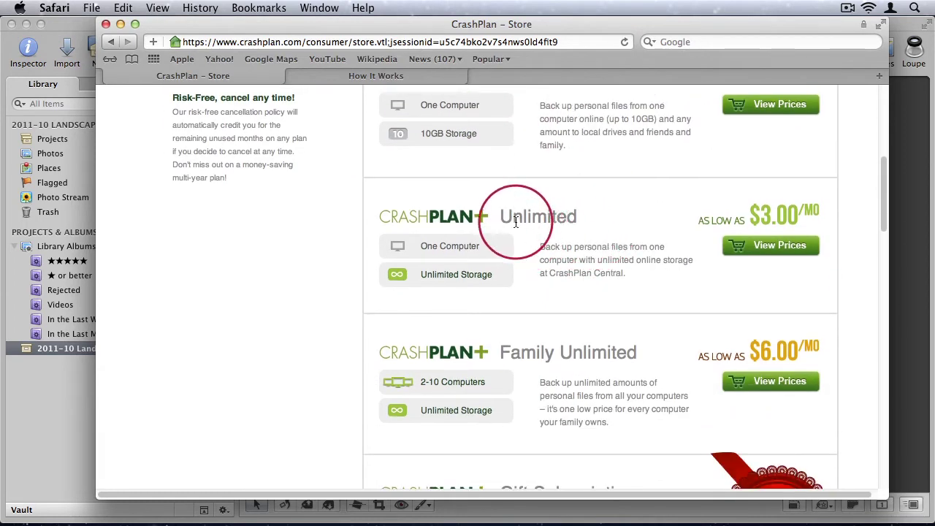
mouse_move(509, 218)
left_mouse_down()
mouse_move(501, 216)
mouse_move(599, 219)
mouse_move(499, 215)
left_mouse_up()
scroll(596, 221, "down", 1)
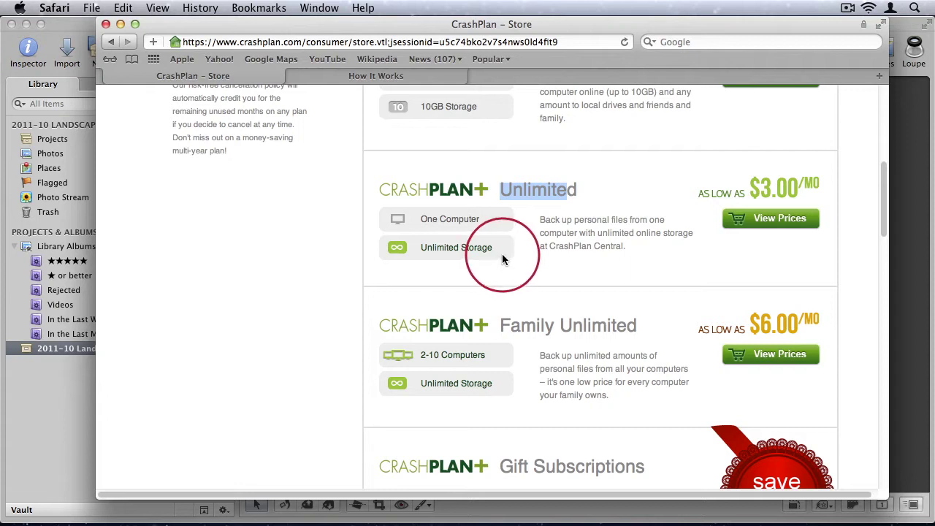
scroll(512, 240, "up", 1)
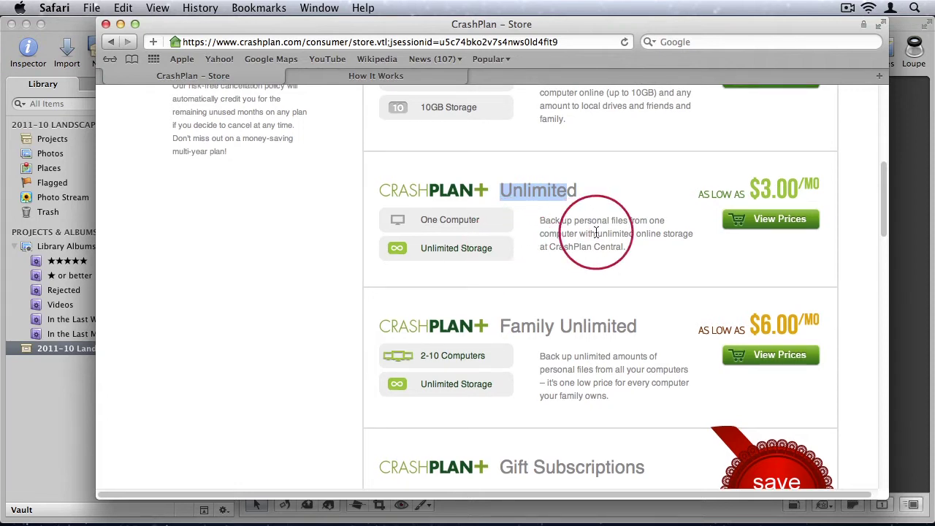
scroll(521, 239, "up", 10)
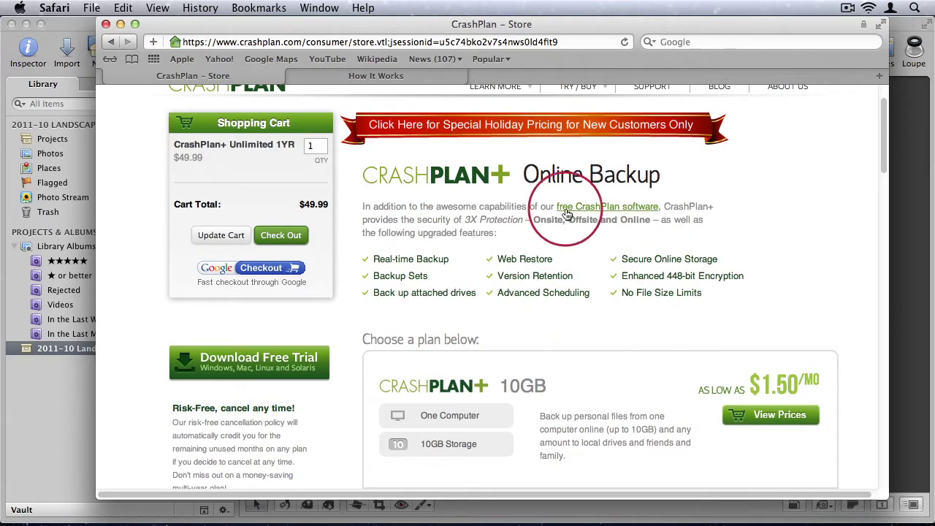
scroll(725, 204, "down", 2)
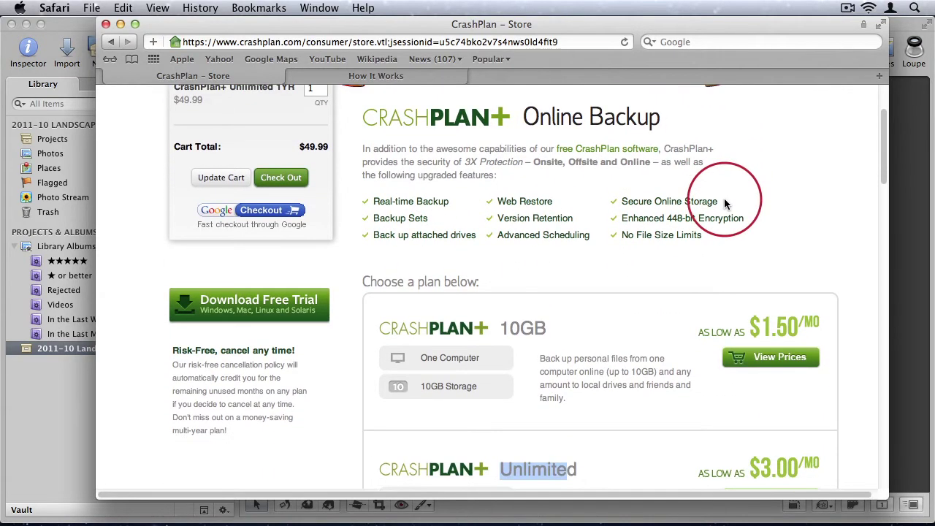
- Compare the CrashPlan+ store offers again, from the 10GB plan down to Gift Subscriptions, and return to the Online Backup features
scroll(724, 203, "down", 6)
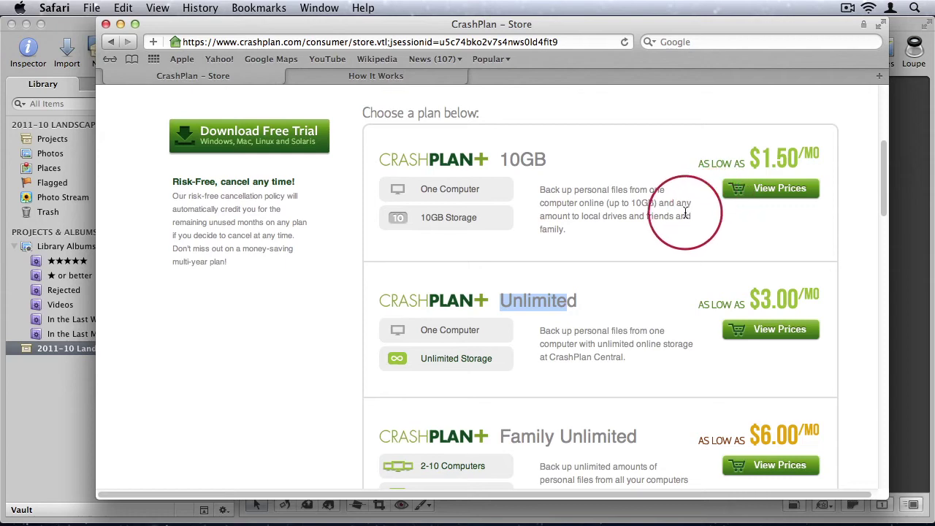
scroll(665, 214, "down", 1)
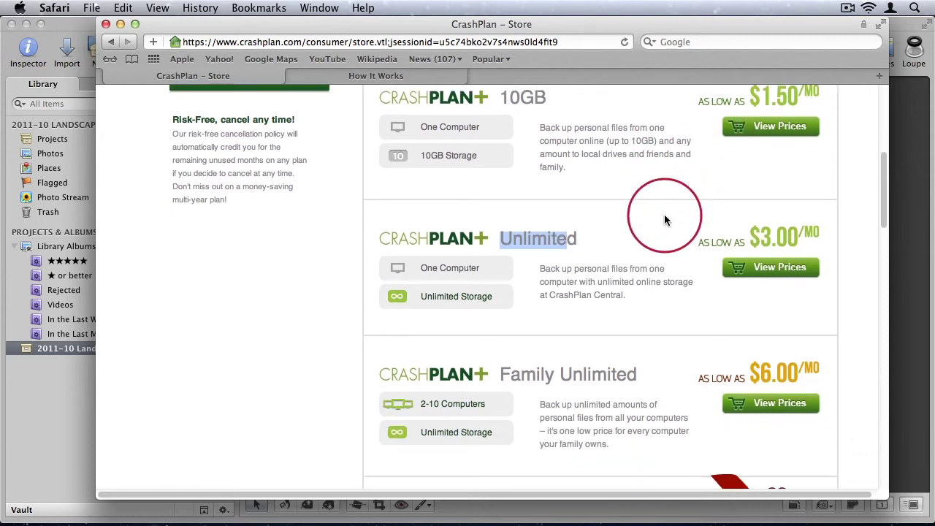
scroll(663, 212, "down", 4)
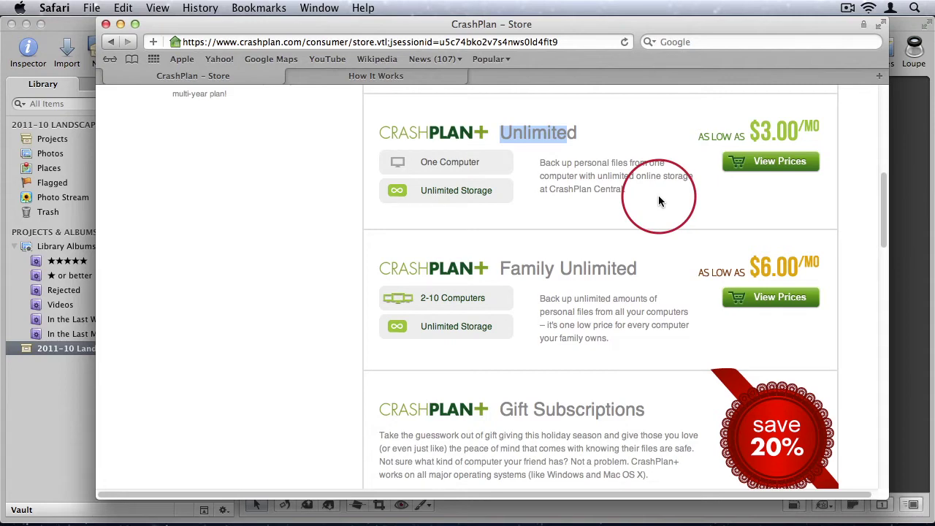
scroll(658, 202, "down", 3)
scroll(659, 202, "up", 7)
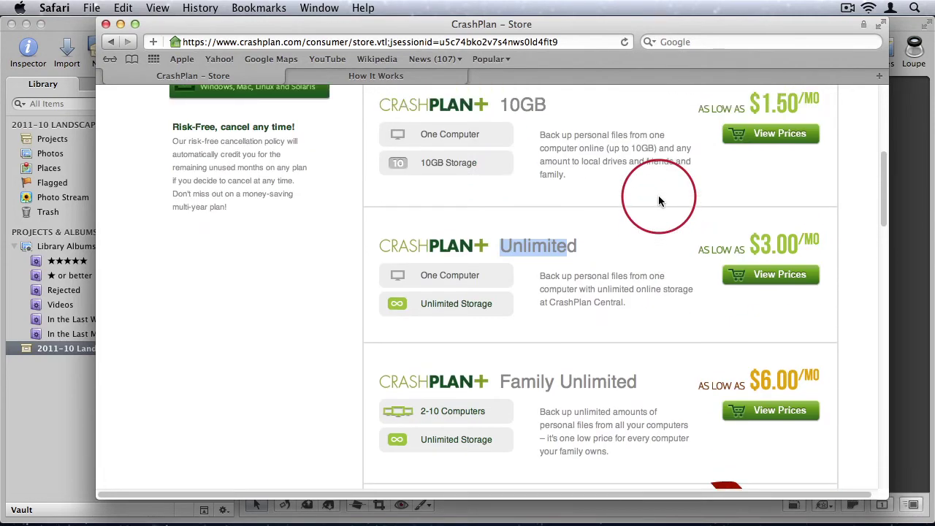
scroll(658, 201, "up", 8)
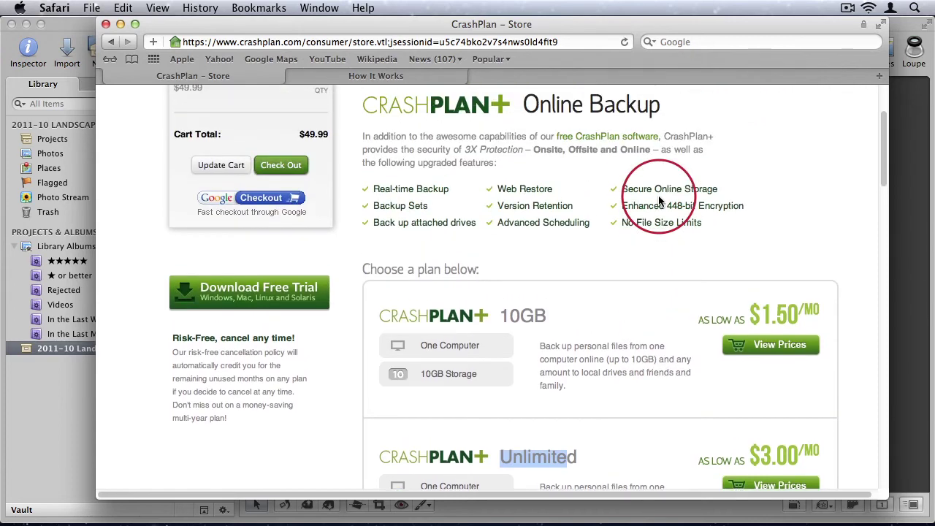
scroll(659, 201, "up", 5)
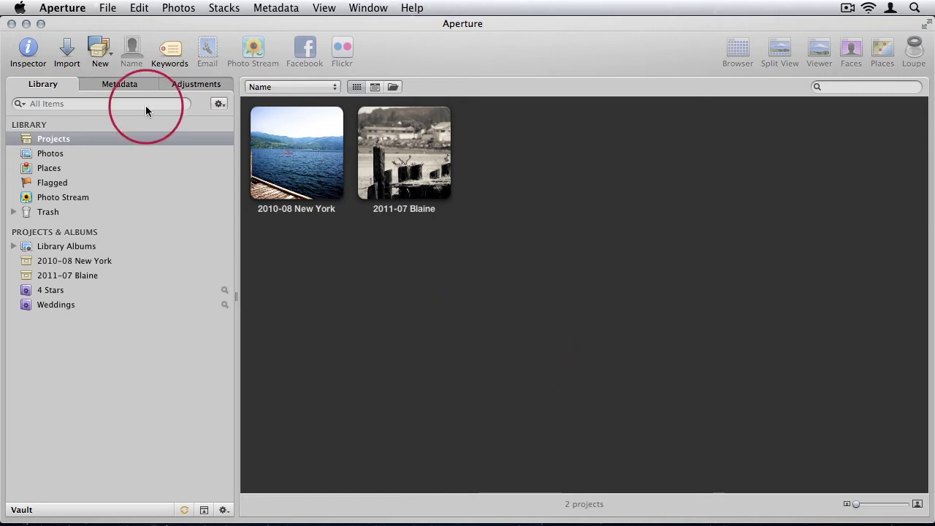
- Review the libraries Aperture can switch to and choose the current default, Aperture Library
left_click(107, 8)
mouse_move(132, 46)
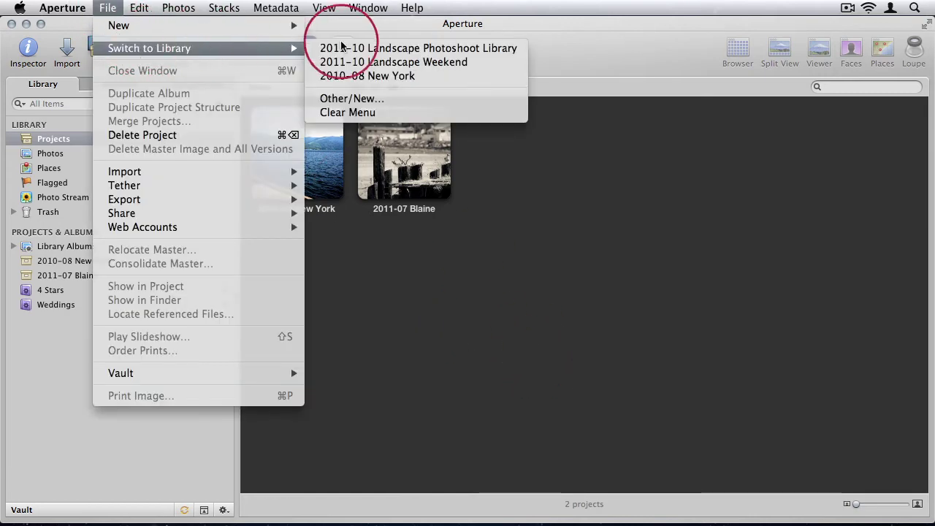
left_click(398, 102)
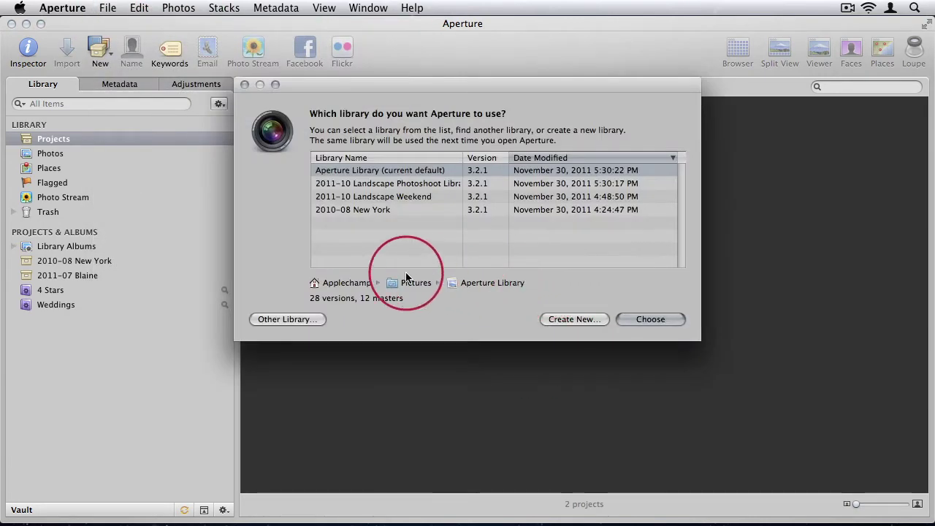
left_click(360, 185)
left_click(354, 170)
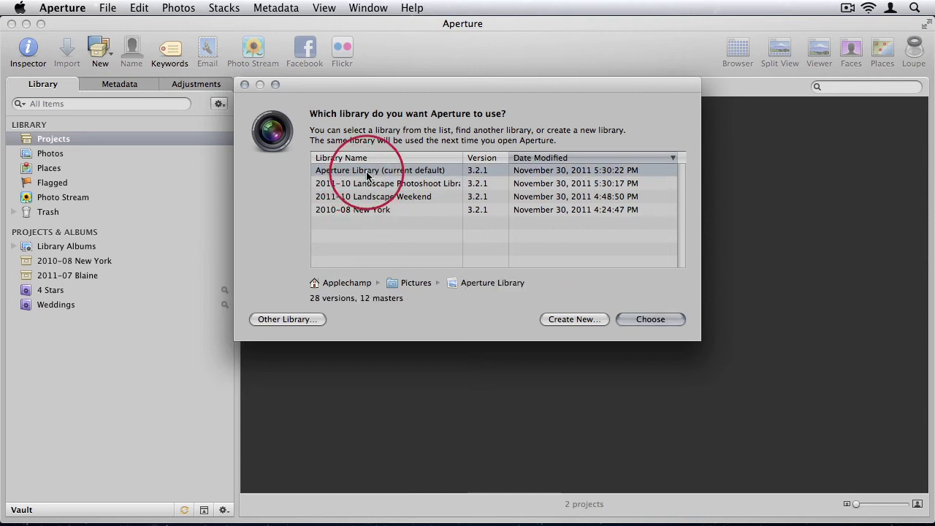
left_click(653, 321)
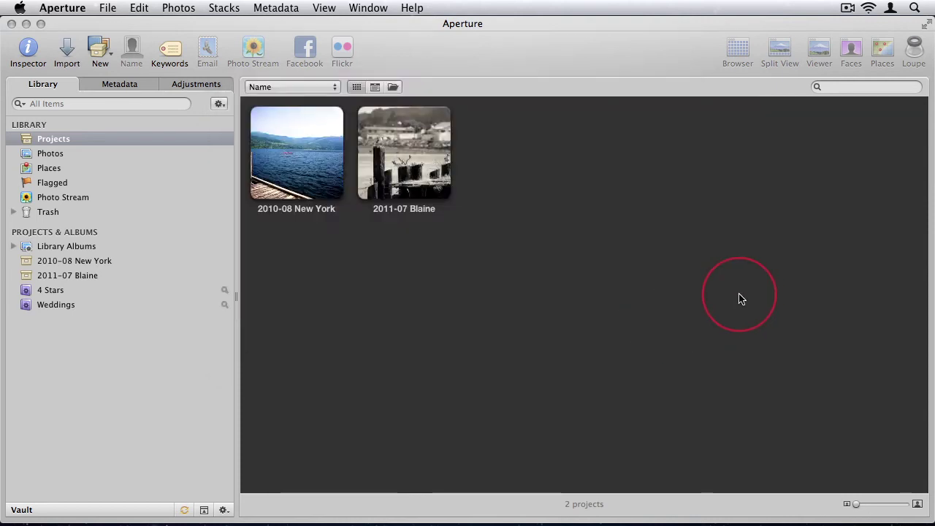
- Quit Aperture, rename Aperture Library in Finder's Pictures folder as Master Aperture Library, and open the renamed library
key("super+q")
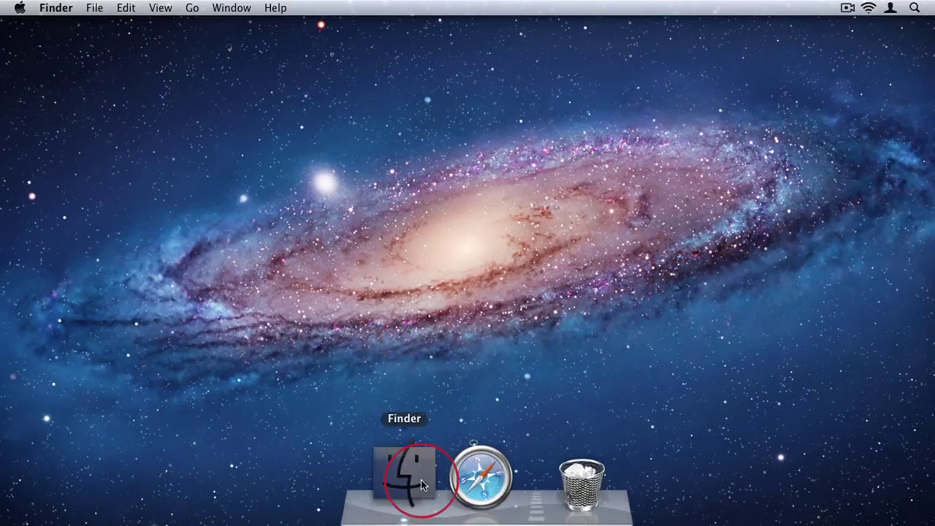
left_click(426, 424)
left_click(251, 235)
left_click(294, 252)
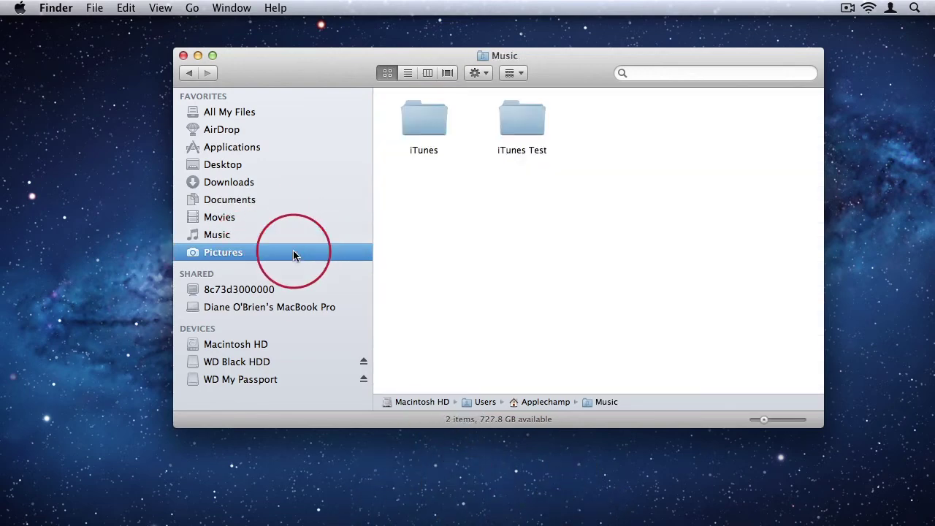
left_click(475, 148)
left_click(450, 154)
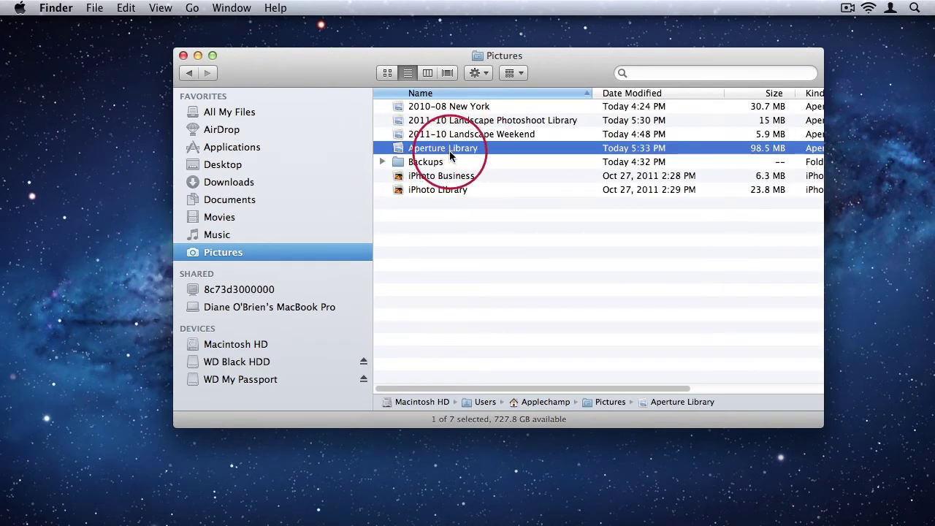
key("Left")
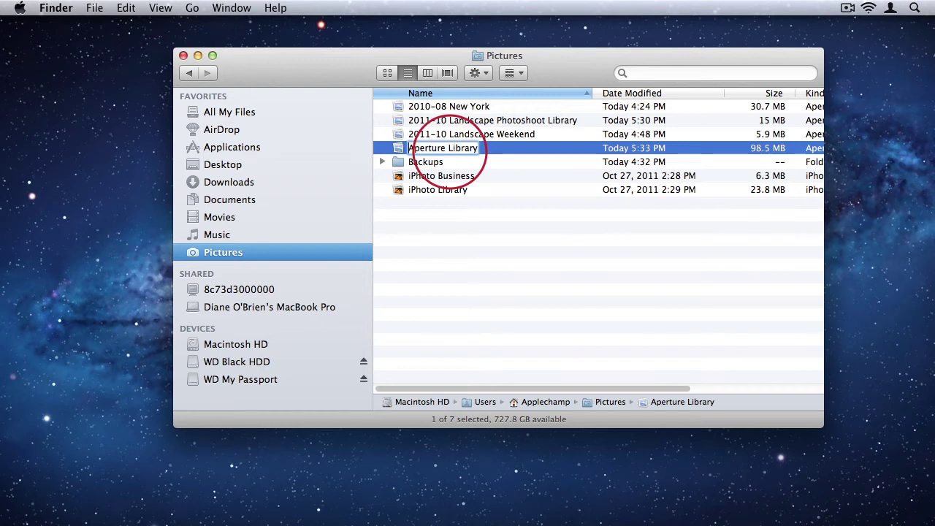
type("Master")
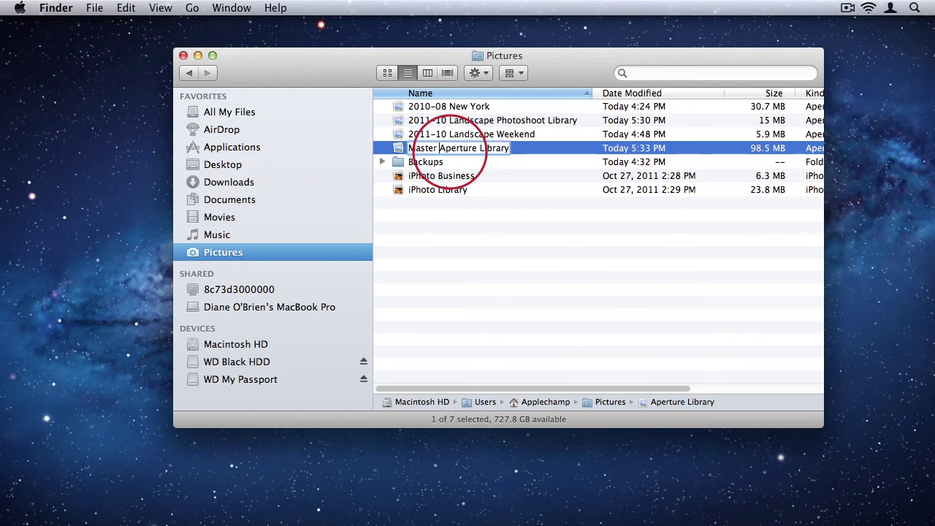
left_click(427, 229)
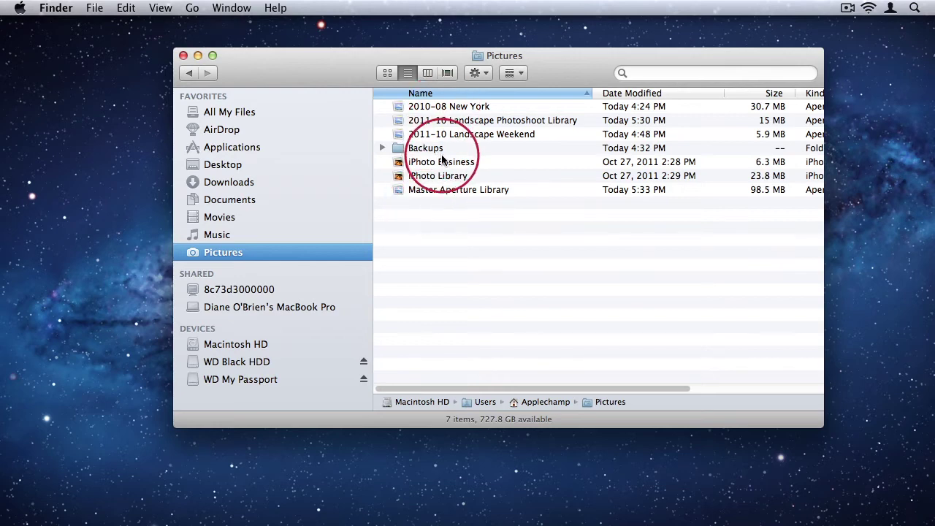
double_click(439, 188)
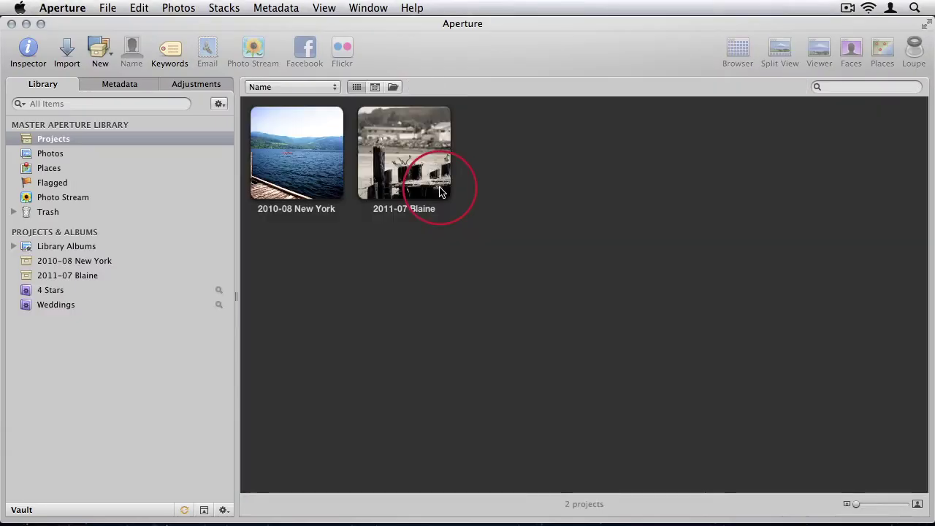
- In Finder, move the 2010-08 New York, 2011-10 Landscape Photoshoot Library and 2011-10 Landscape Weekend libraries to the Trash, then return to Aperture
mouse_move(334, 511)
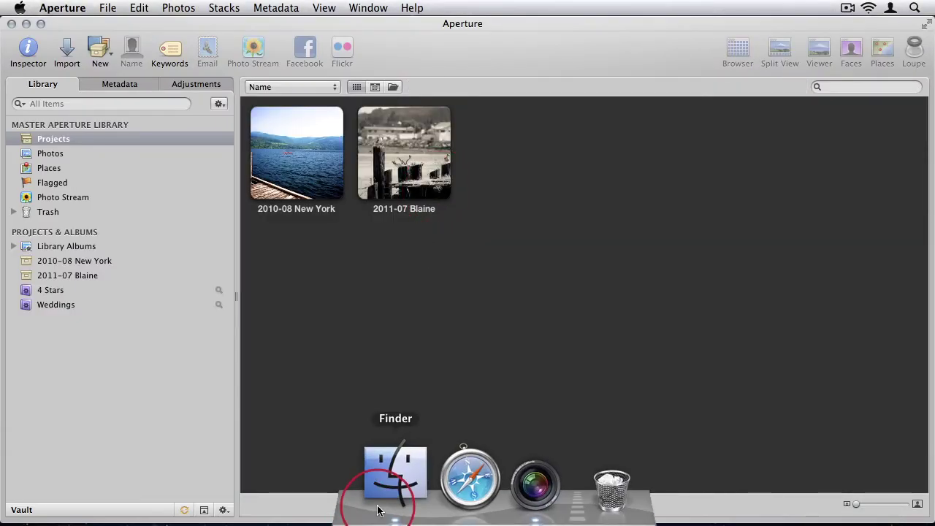
left_click(380, 498)
left_click(449, 107)
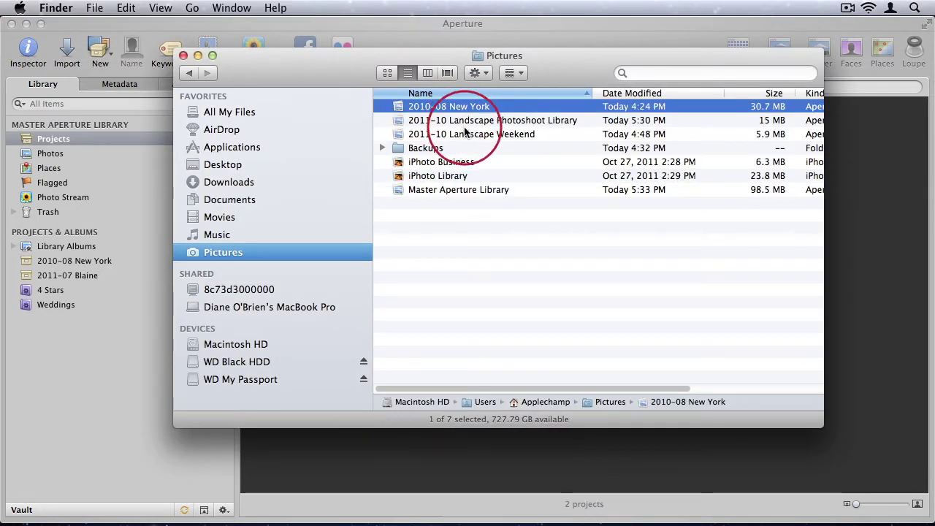
left_click(464, 133, "shift")
key("super+BackSpace")
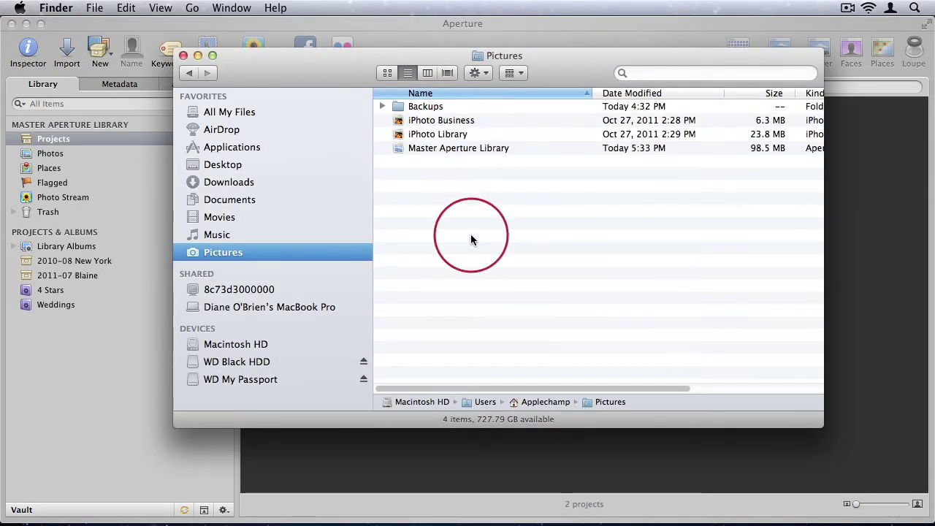
left_click(184, 56)
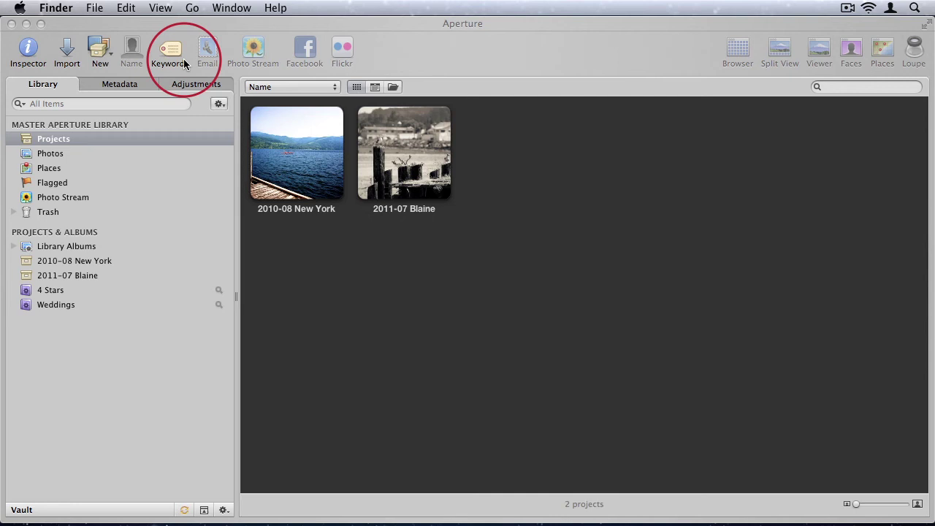
left_click(414, 23)
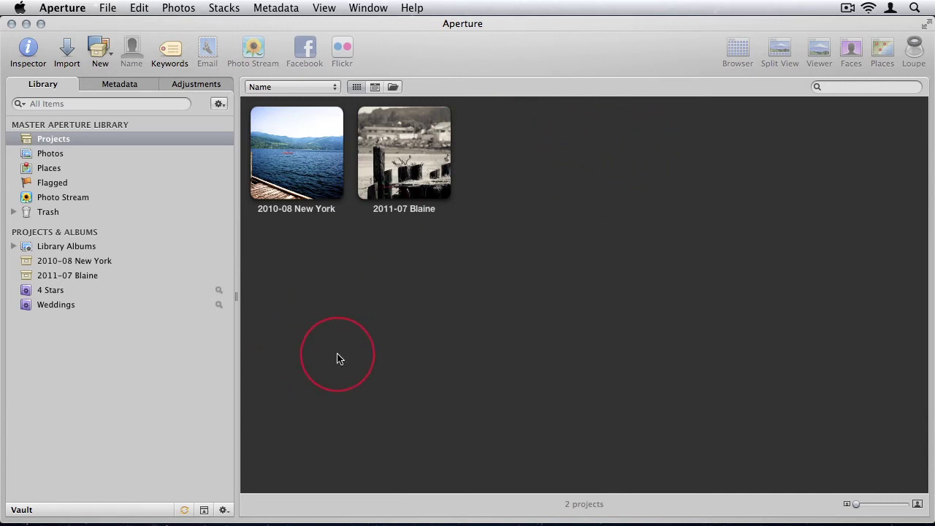
- Create a new Aperture library named 2011-10 Landscape Trip Library in the Pictures folder
left_click(106, 9)
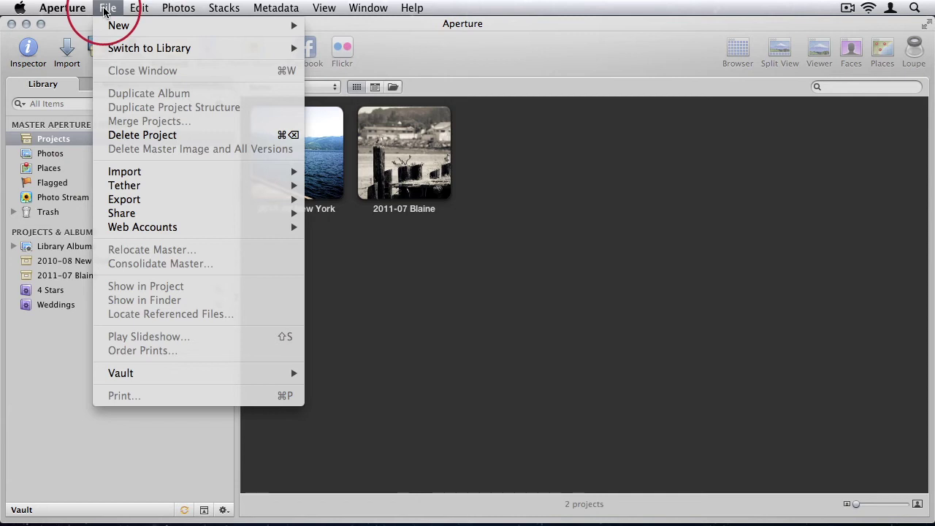
mouse_move(117, 48)
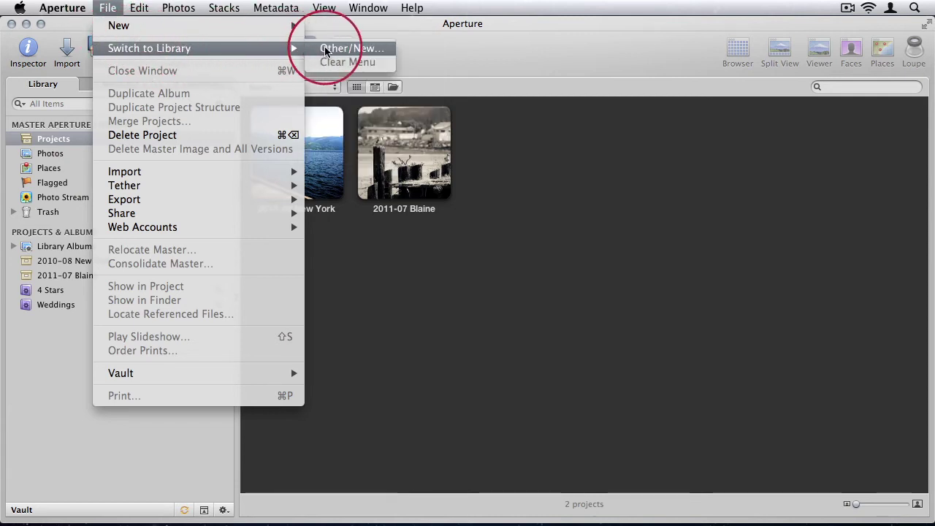
left_click(325, 48)
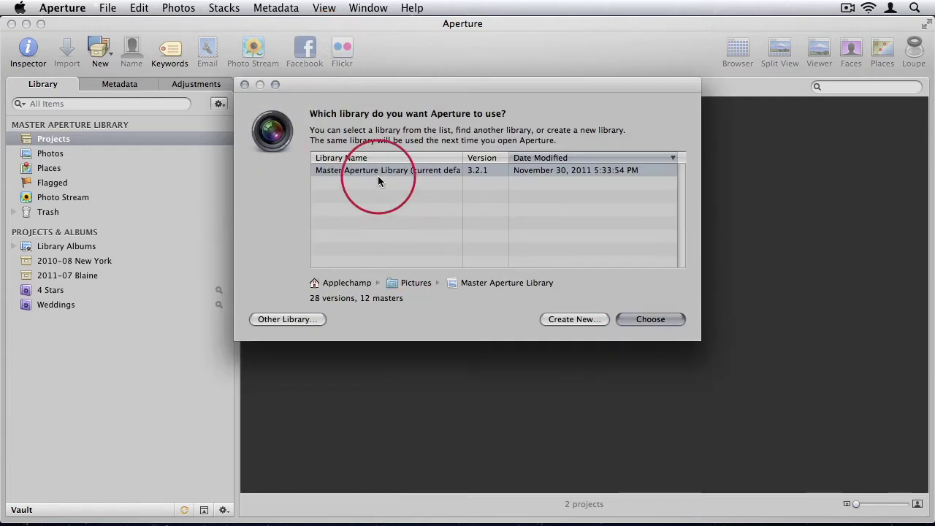
left_click(584, 321)
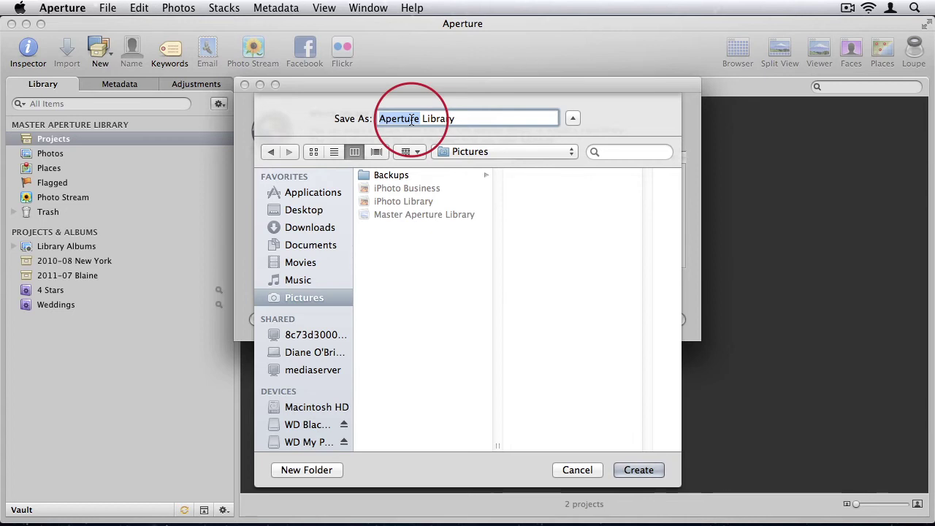
type("2011")
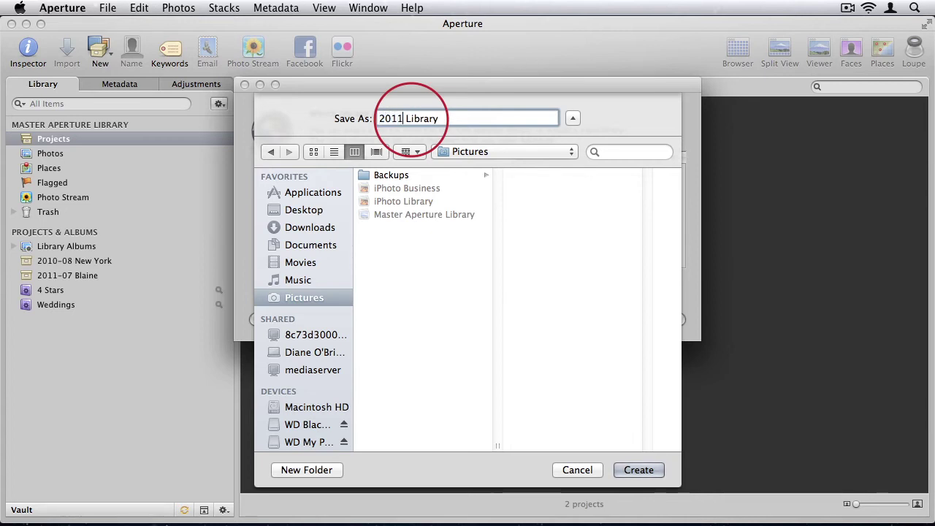
type("-1")
type("0")
type("Landscap")
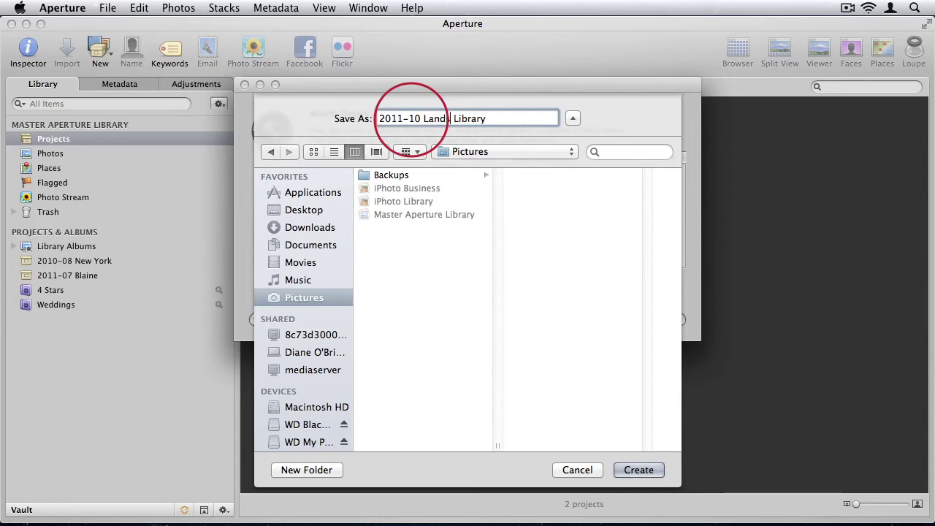
type("e Trip")
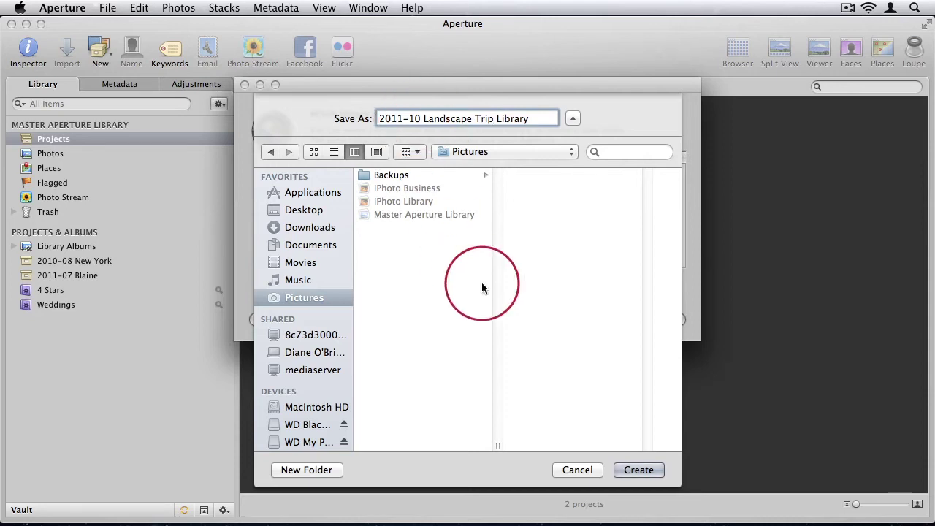
left_click(639, 470)
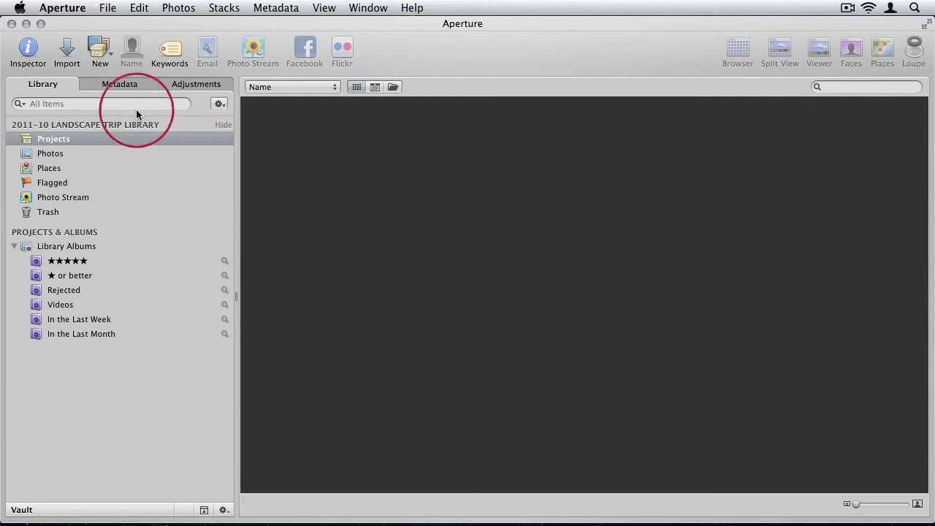
- Import all four photos from the Desktop's untitled folder into a new project in the landscape trip library
left_click(107, 8)
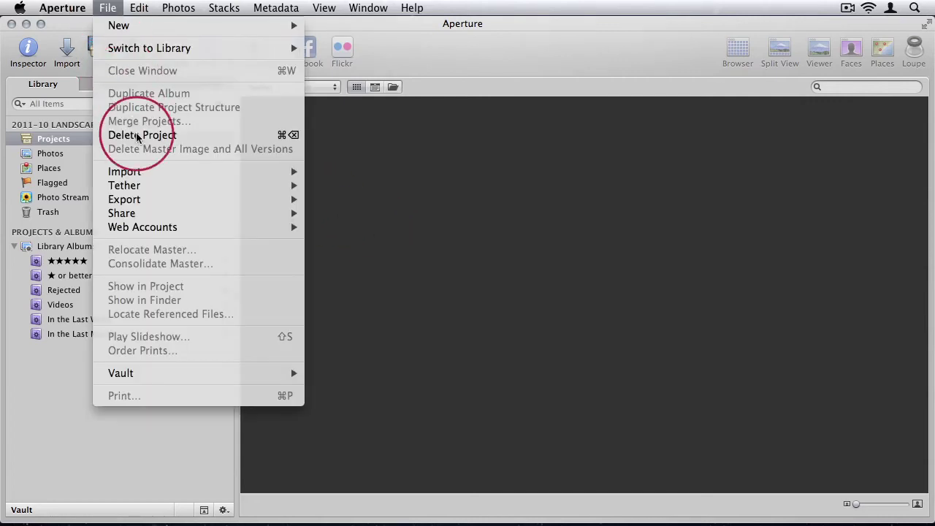
mouse_move(224, 171)
left_click(329, 173)
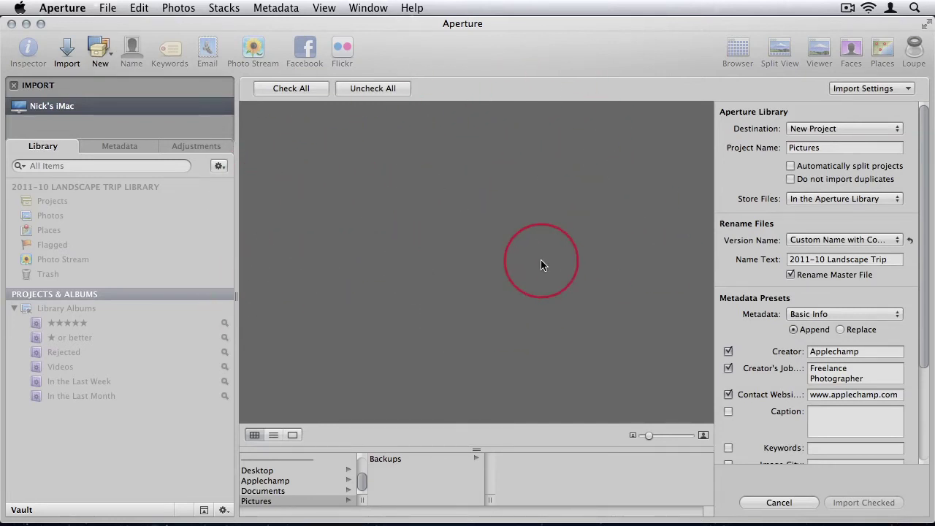
left_click(261, 471)
left_click(396, 459)
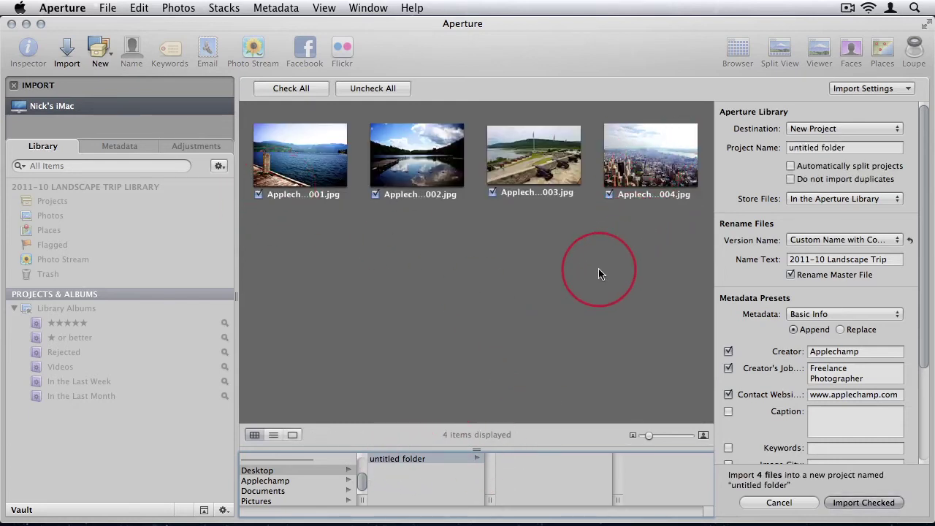
left_click(858, 506)
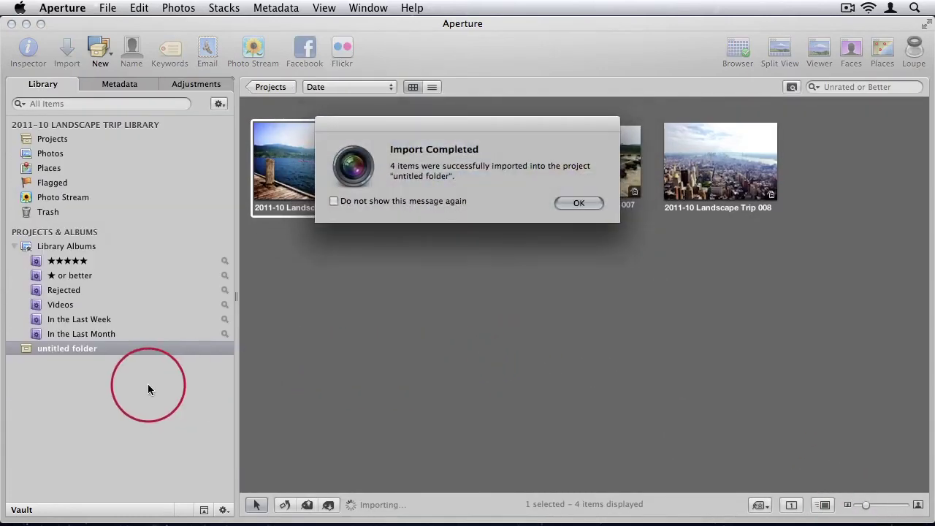
left_click(579, 203)
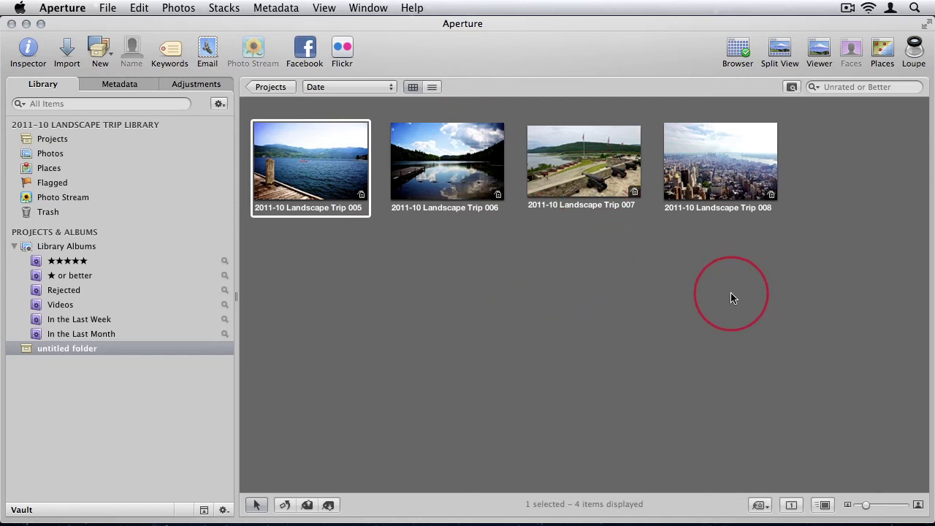
left_click(587, 292)
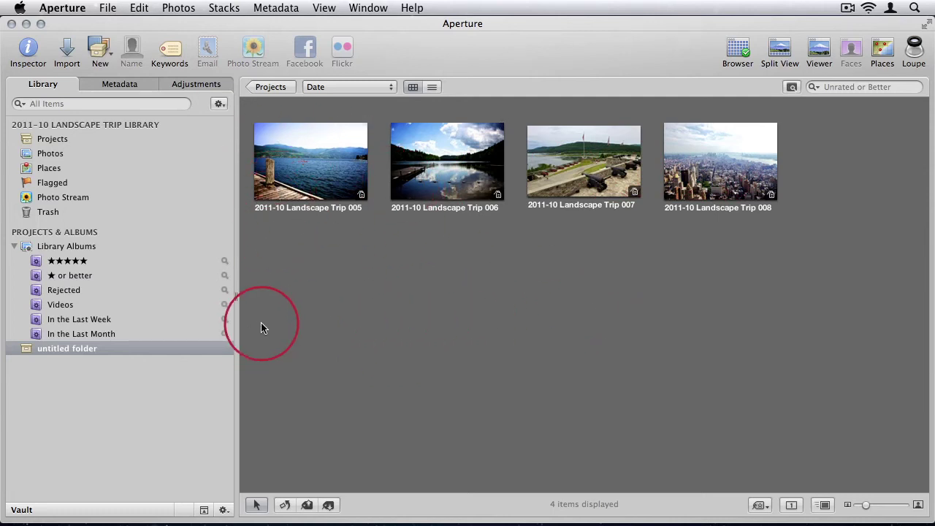
left_click(108, 8)
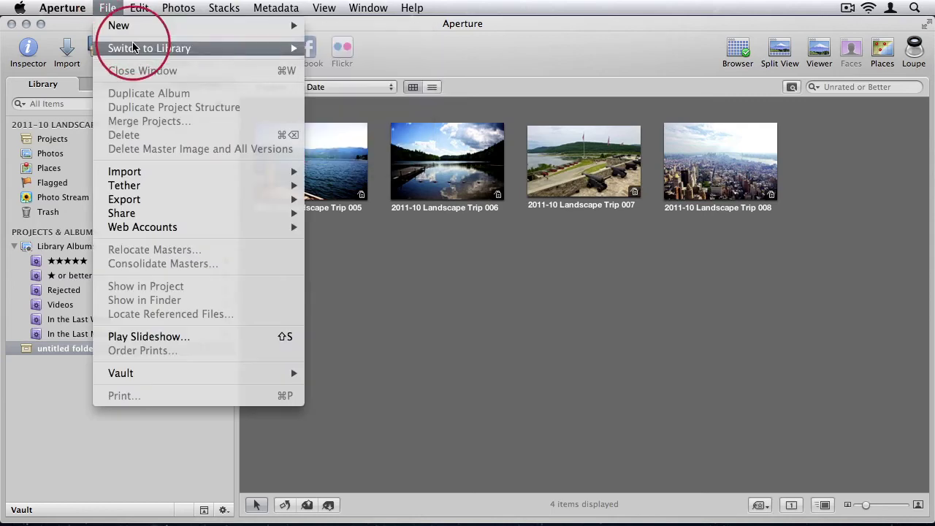
mouse_move(133, 48)
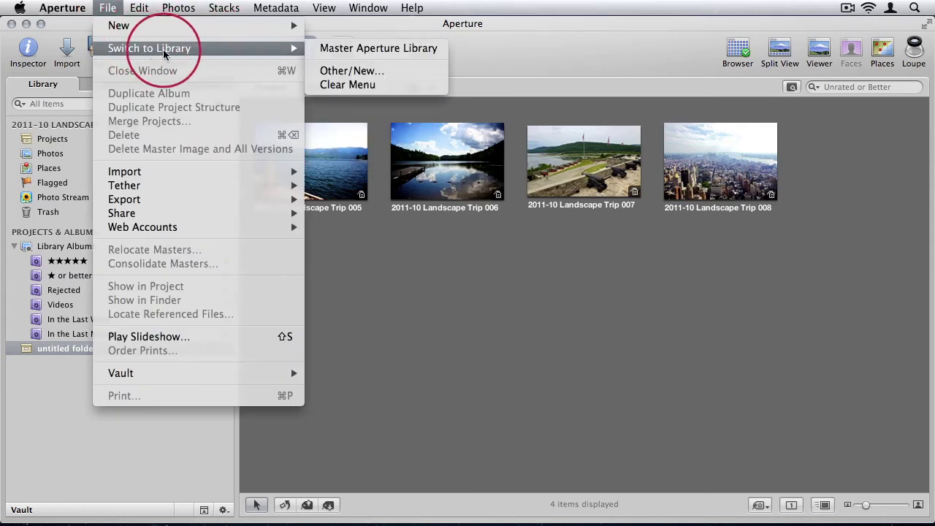
left_click(538, 30)
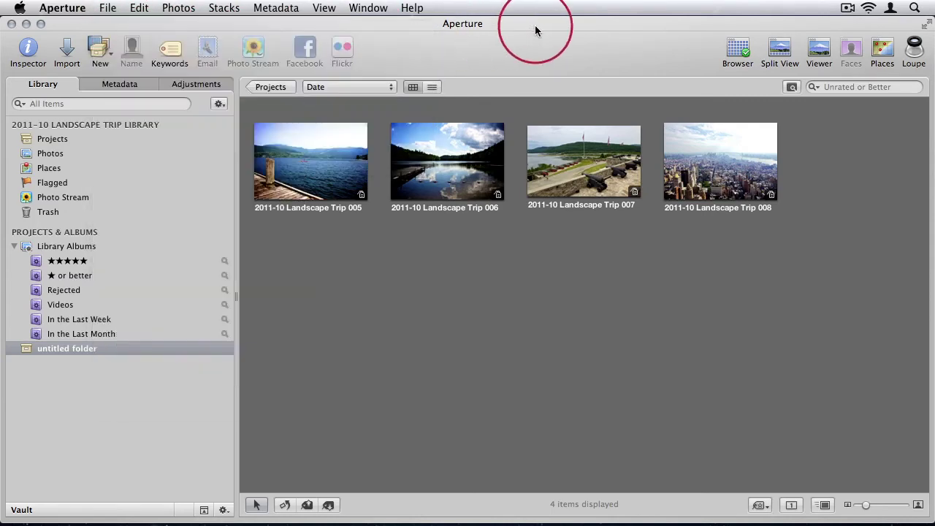
- Switch to Finder, look at the 2011-10 Landscape Trip Library in the Pictures folder, and return to Aperture
left_click(388, 478)
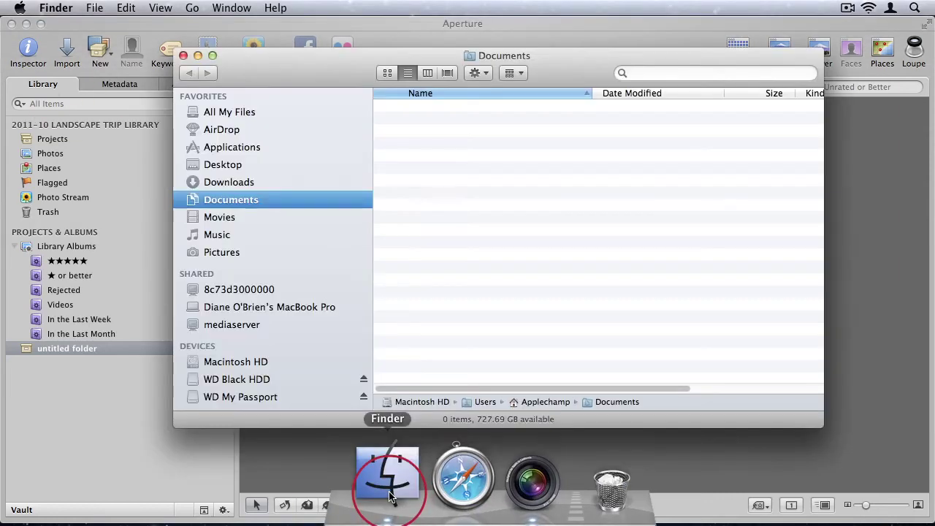
left_click(214, 253)
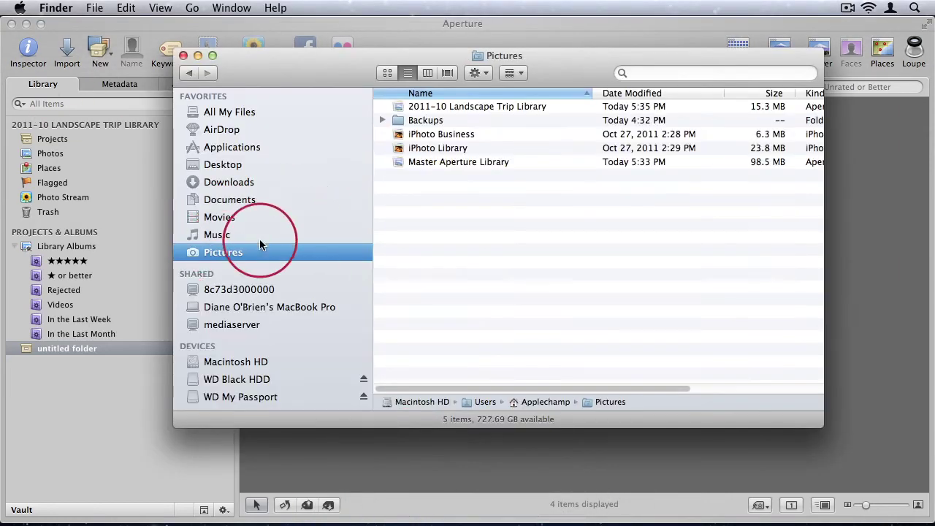
left_click(418, 105)
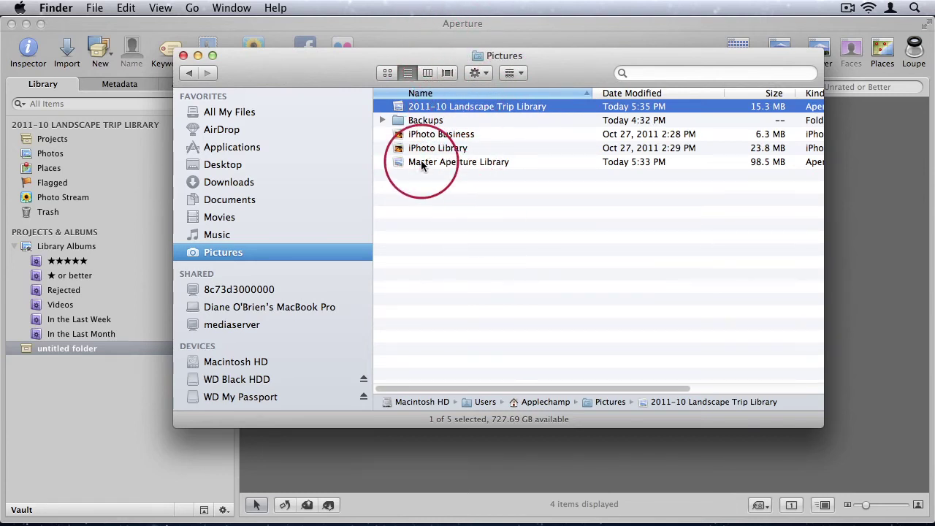
left_click(395, 24)
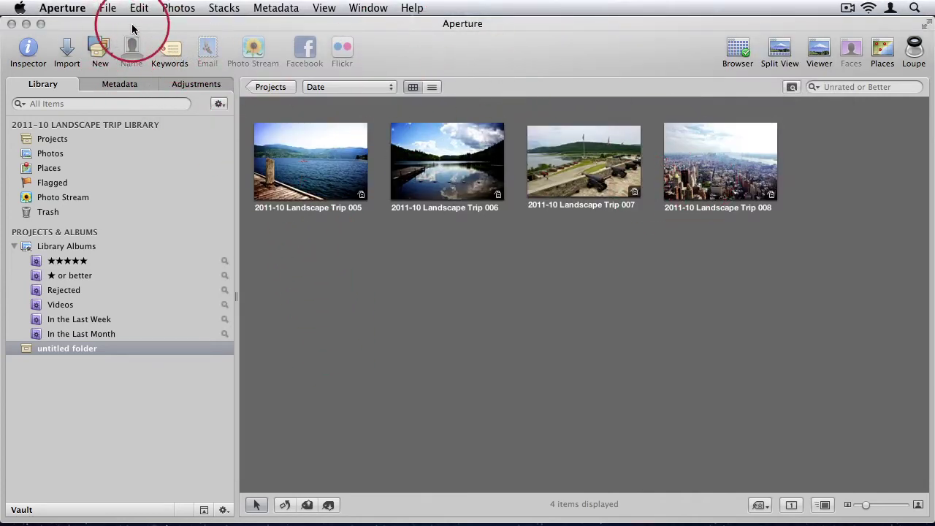
- Switch to the Master Aperture Library and import the 2011-10 Landscape Trip Library from the Pictures folder into it
left_click(107, 9)
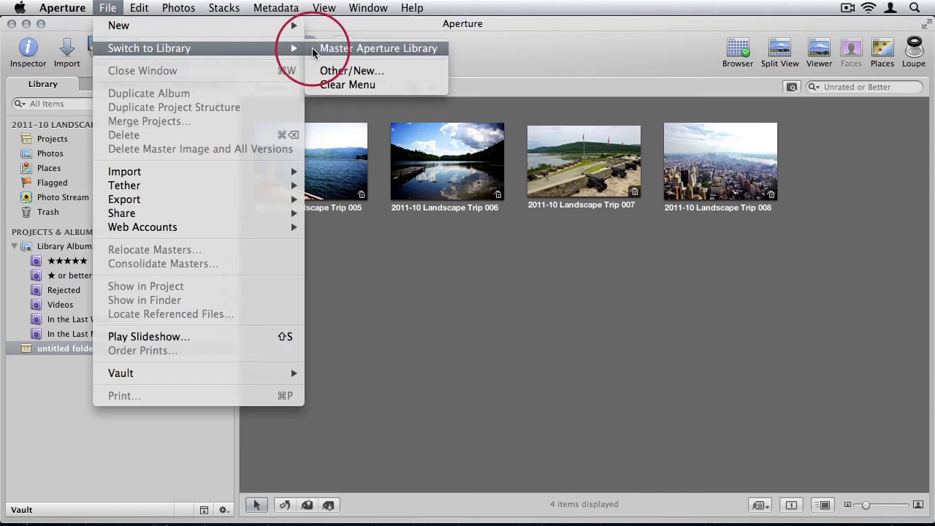
left_click(312, 47)
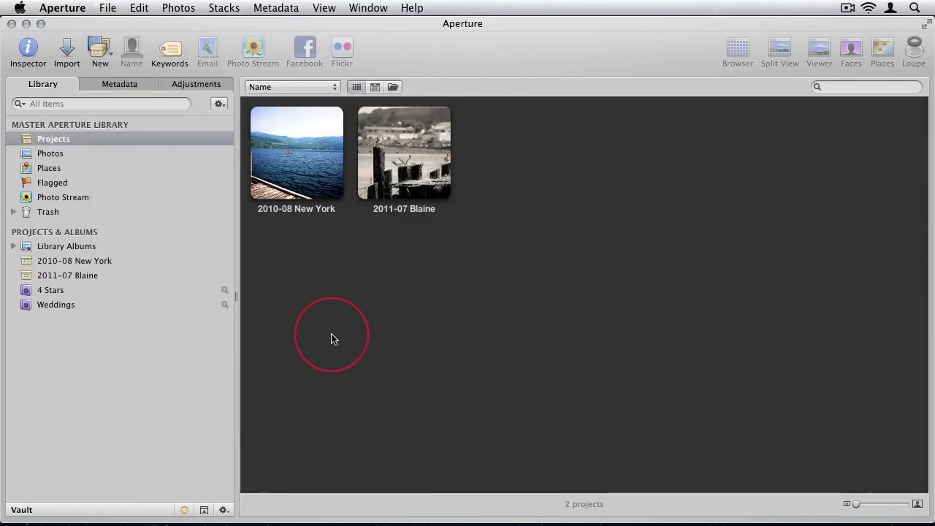
left_click(108, 9)
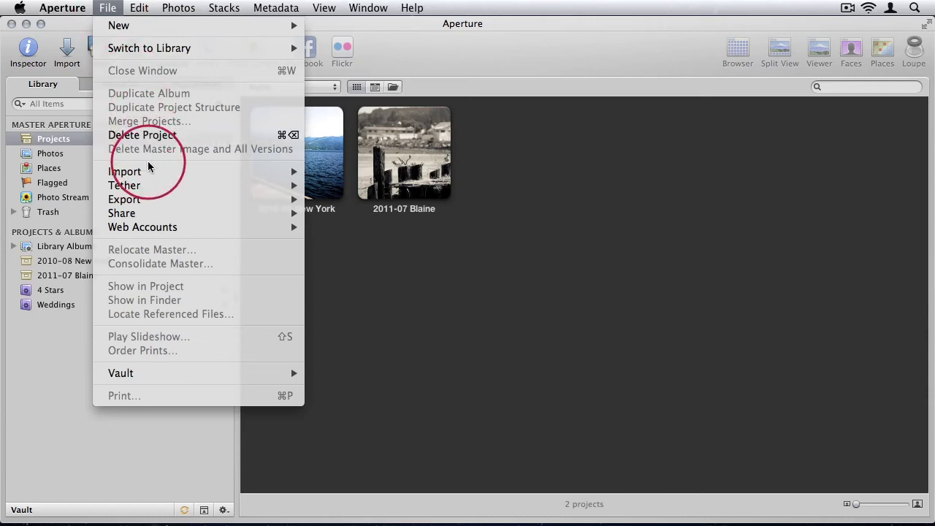
mouse_move(148, 170)
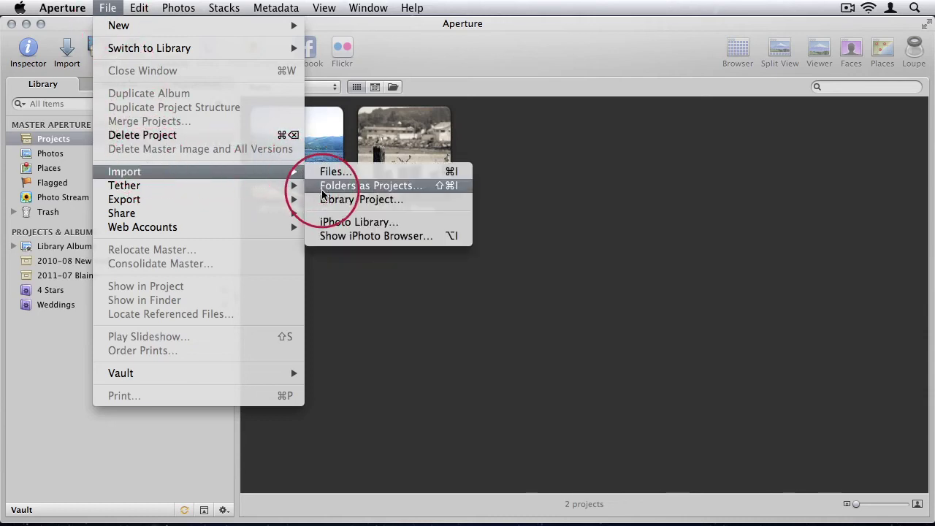
left_click(360, 200)
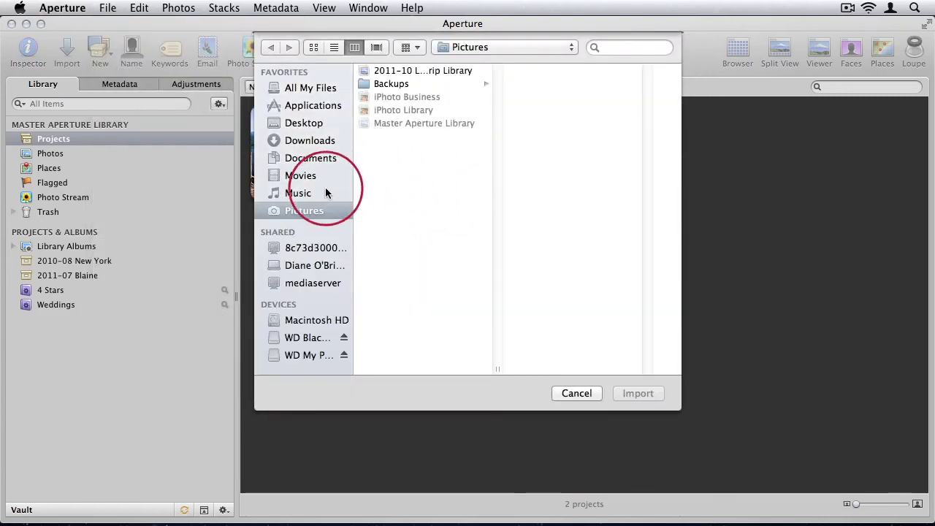
left_click(400, 71)
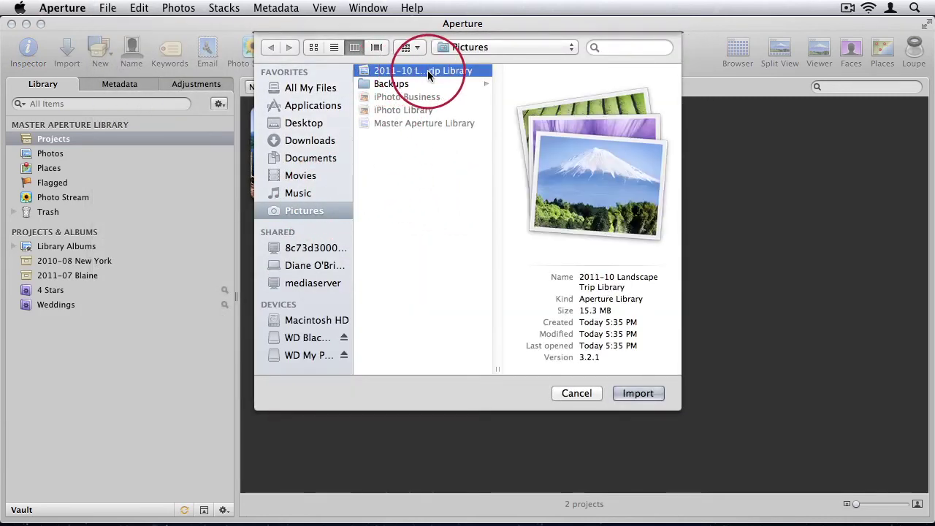
left_click(637, 394)
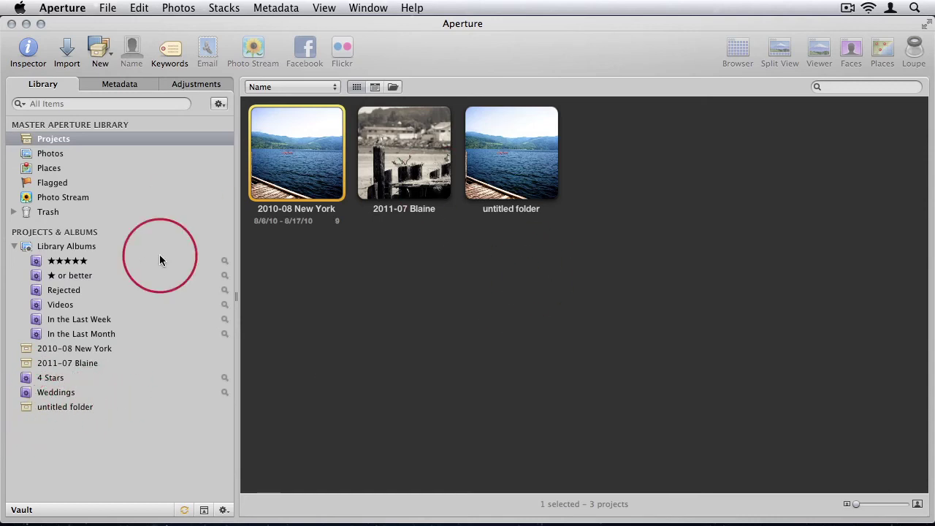
left_click(293, 264)
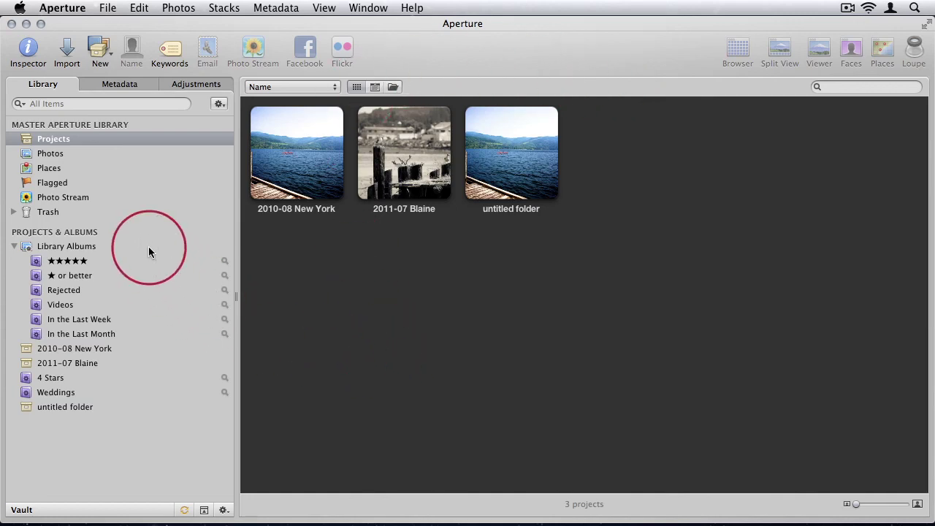
- Export the 2010-08 New York project as a new library named 2010-08 New York in the Pictures folder, with masters consolidated
left_click(74, 351)
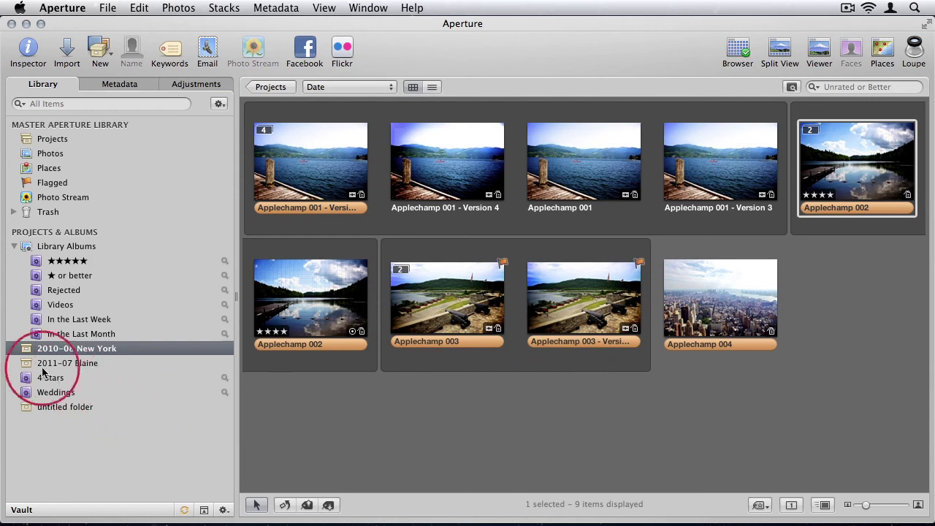
left_click(102, 8)
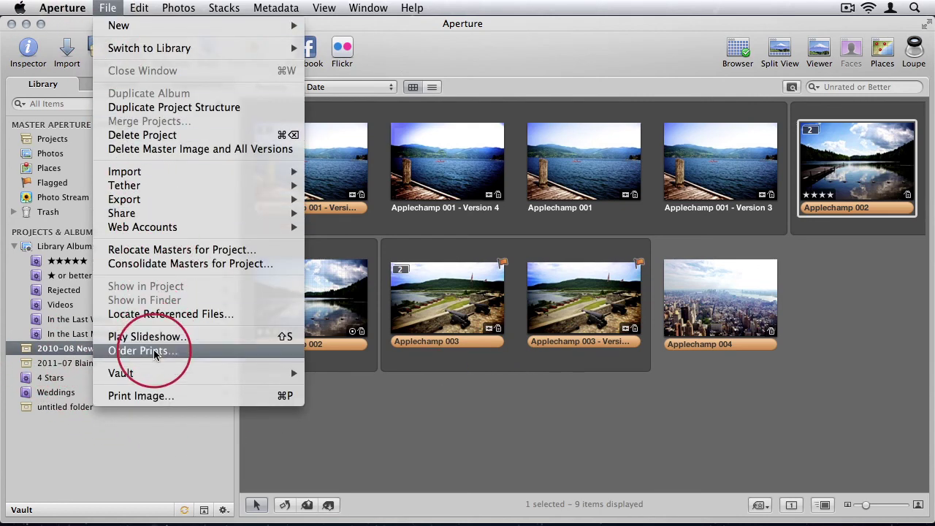
mouse_move(175, 199)
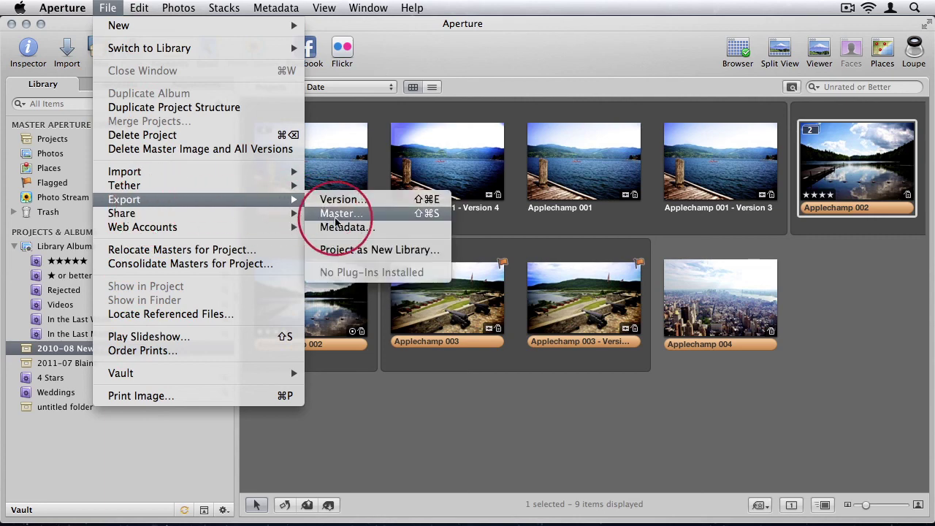
left_click(402, 250)
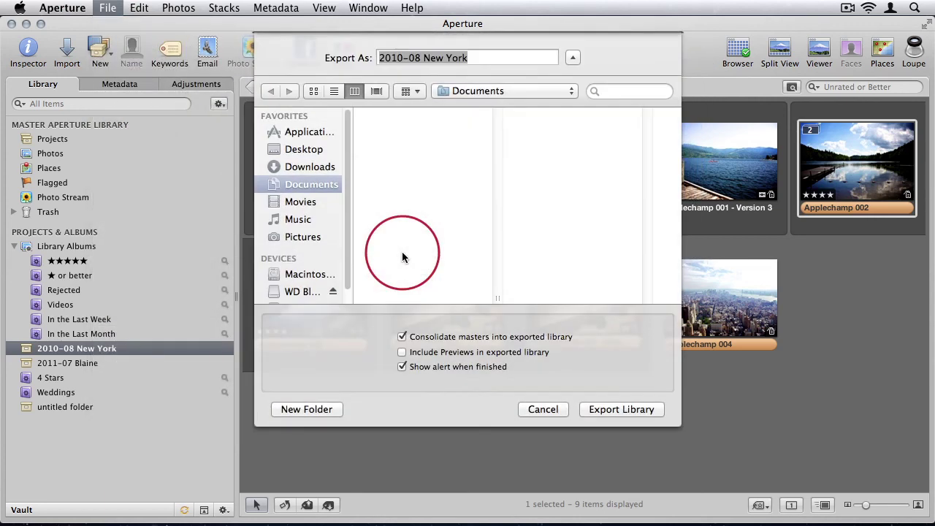
left_click(377, 57)
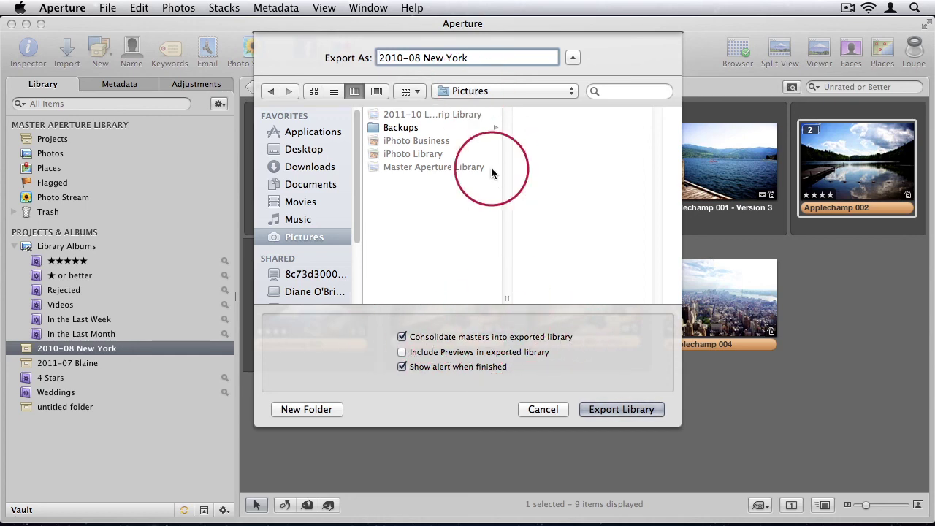
left_click(643, 411)
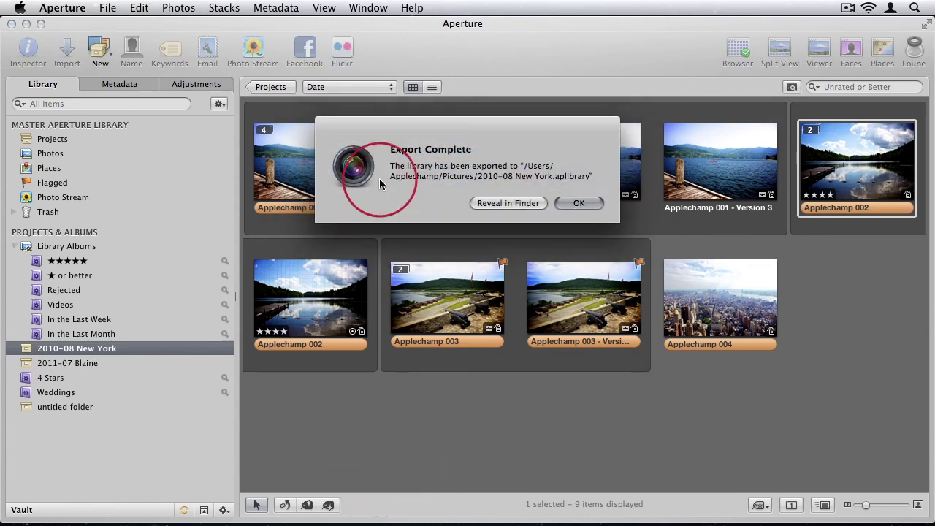
left_click(568, 205)
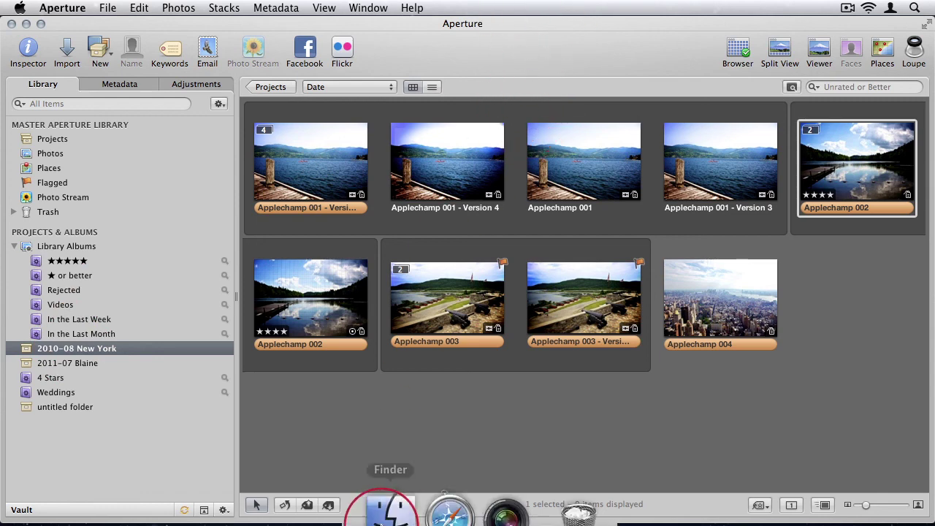
- Switch to Finder, check the exported 2010-08 New York library in the Pictures folder, and return to Aperture
left_click(388, 507)
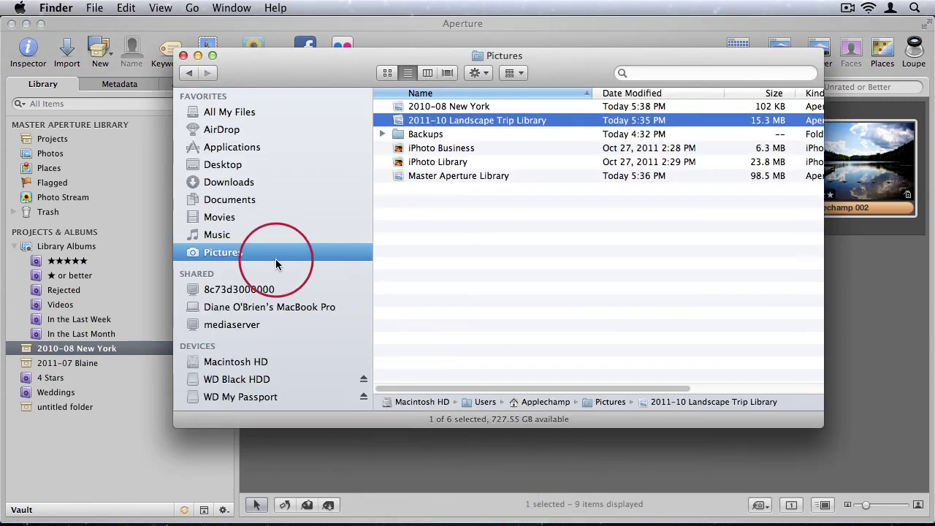
left_click(412, 108)
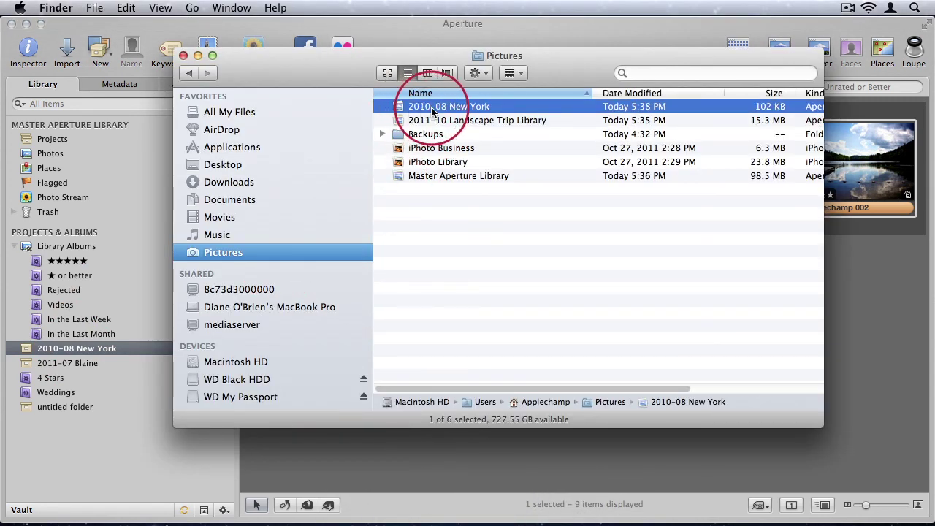
left_click_drag(589, 60, 603, 72)
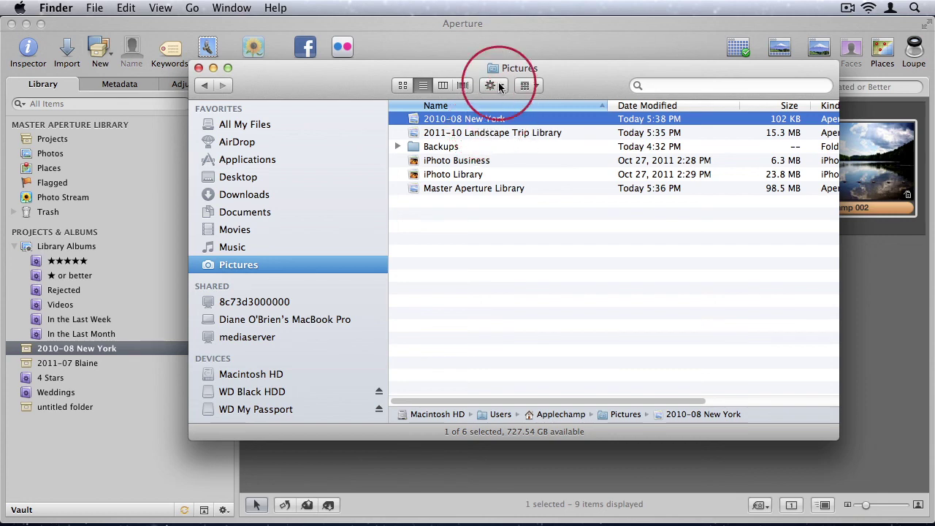
left_click(550, 25)
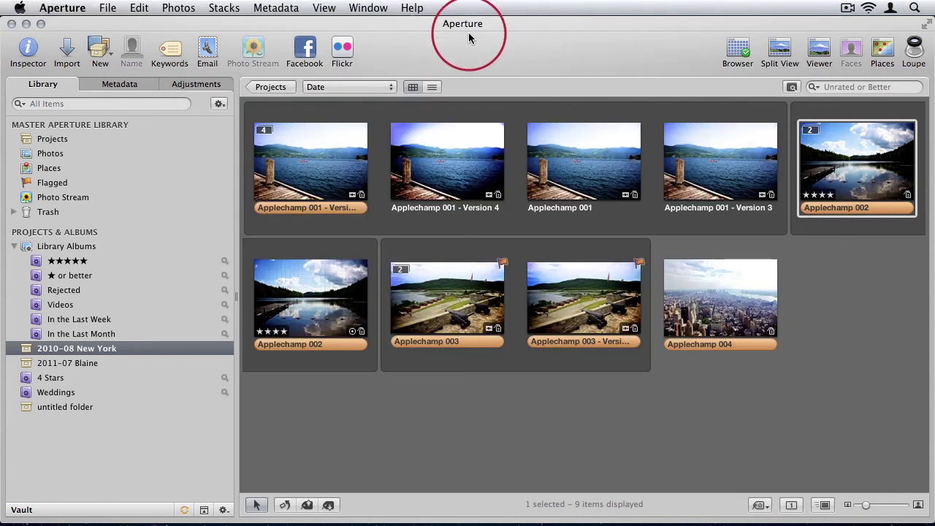